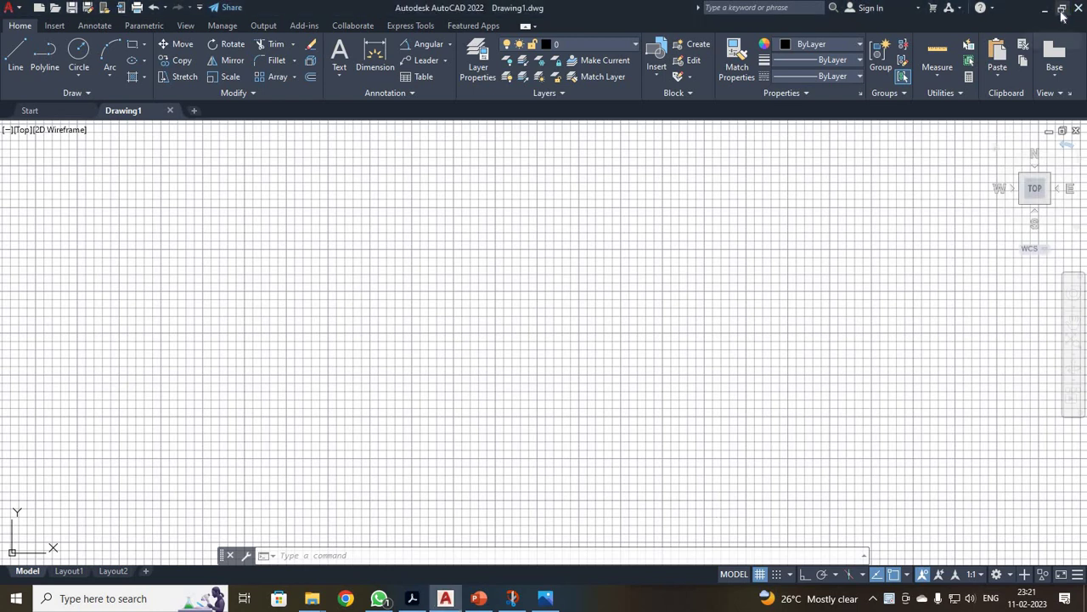
Step: Restore the AutoCAD window and resize it to sit left of the Slide21 modelling slide
left_click(1061, 9)
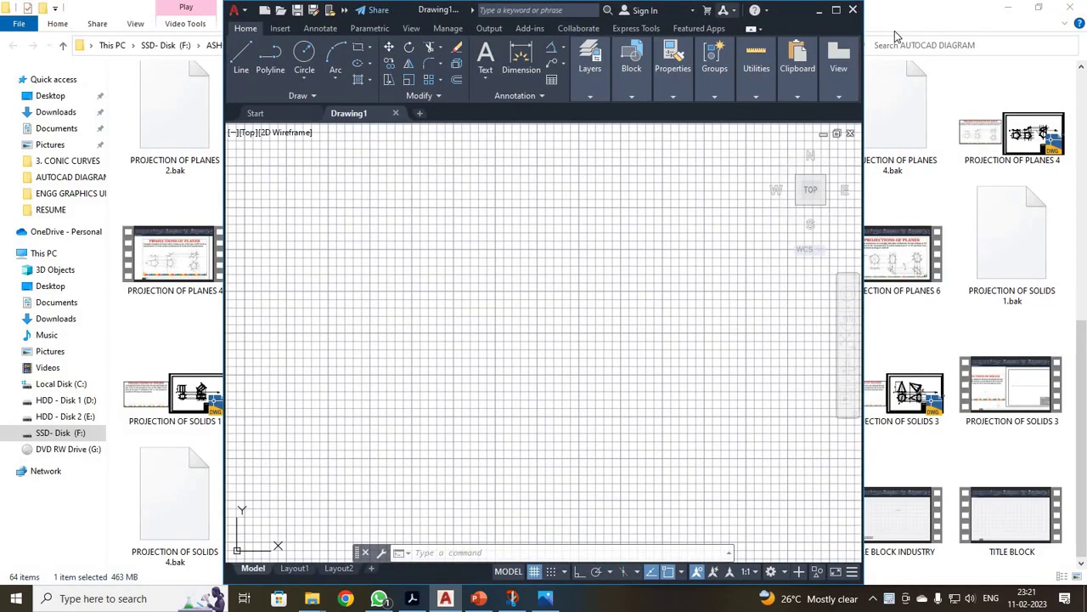
left_click(545, 598)
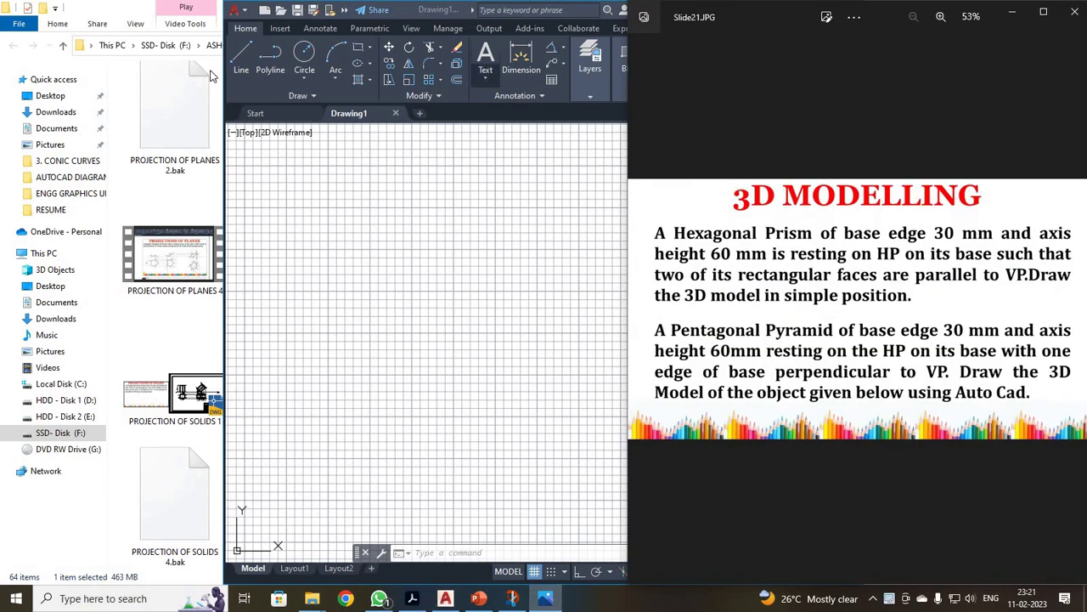
left_click(396, 12)
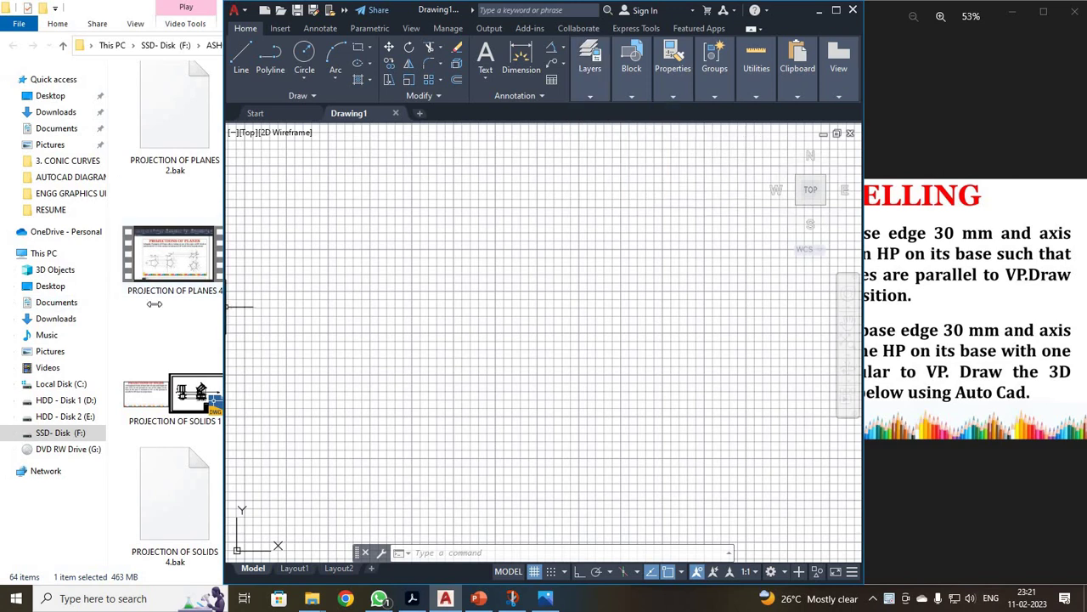
left_click_drag(154, 303, 10, 289)
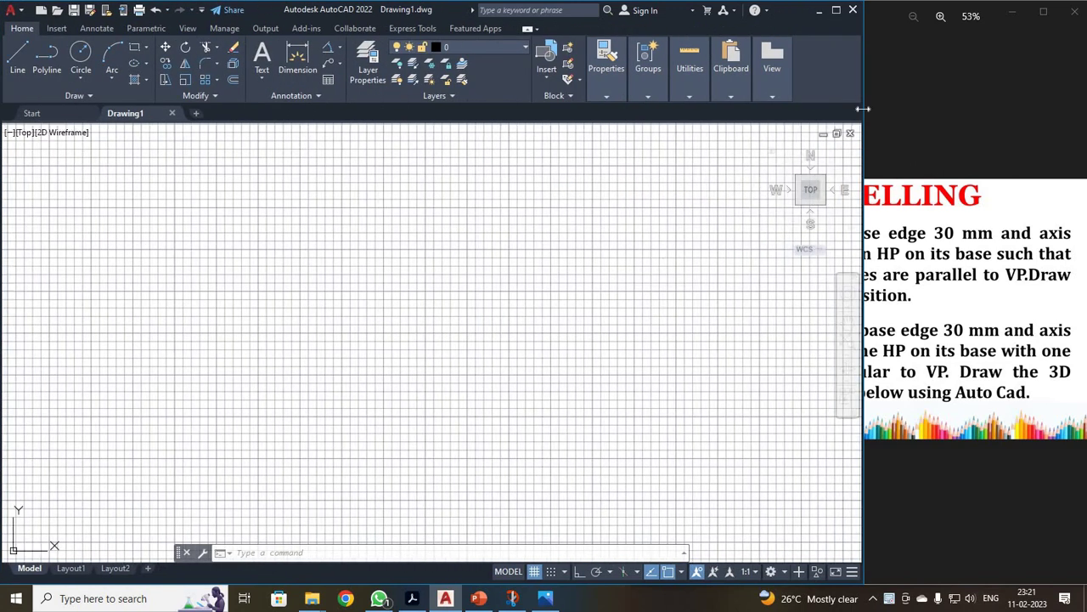
mouse_move(753, 105)
left_mouse_down()
mouse_move(631, 110)
mouse_move(635, 147)
left_mouse_up()
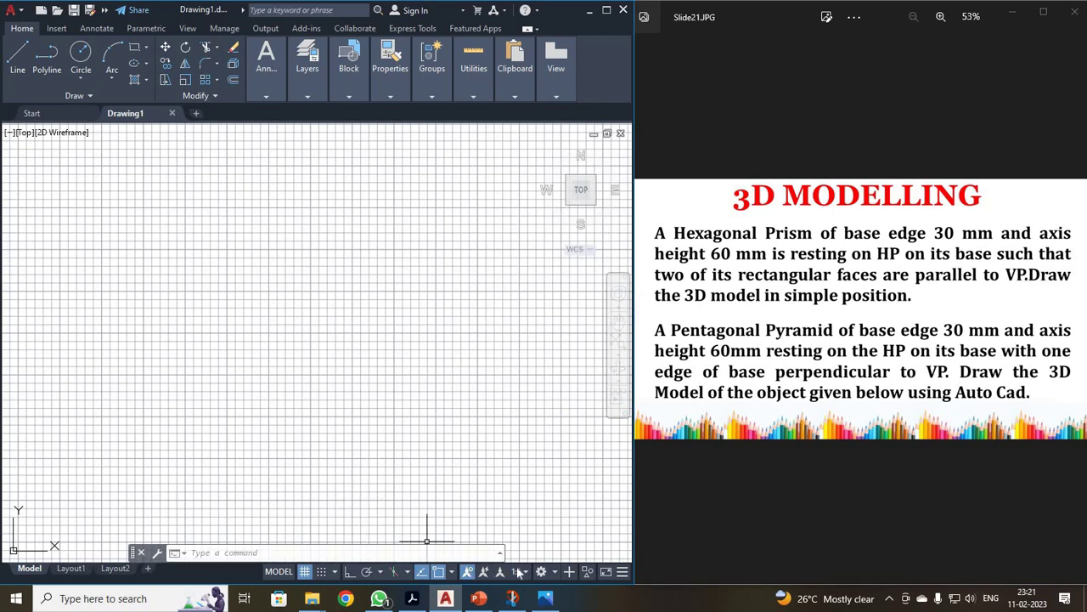
Step: Switch to the 3D Modeling workspace and turn the drawing grid off with F7
left_click(552, 573)
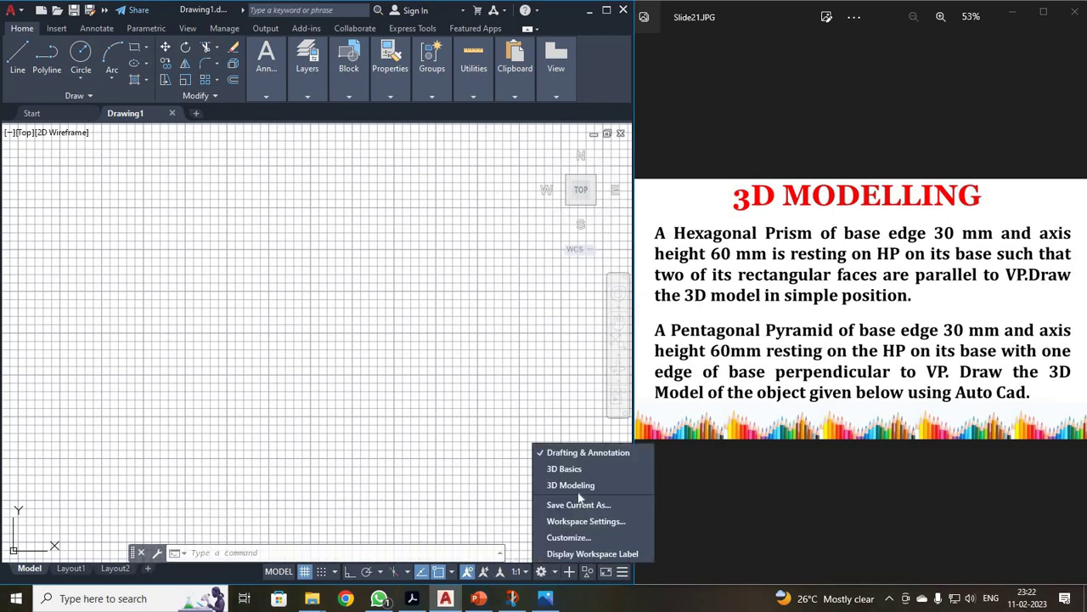
left_click(580, 485)
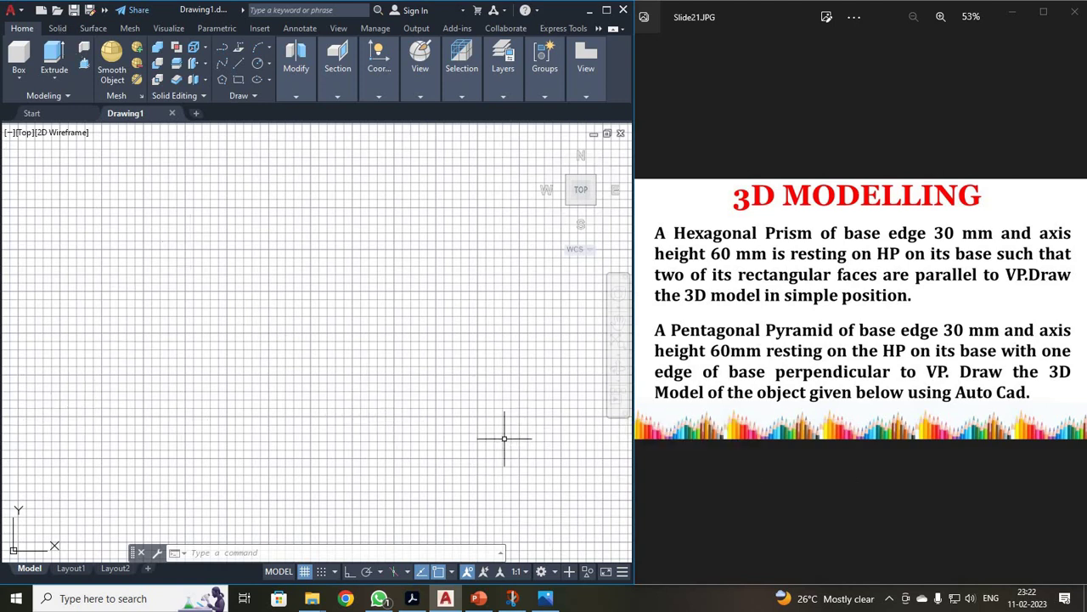
left_click(554, 574)
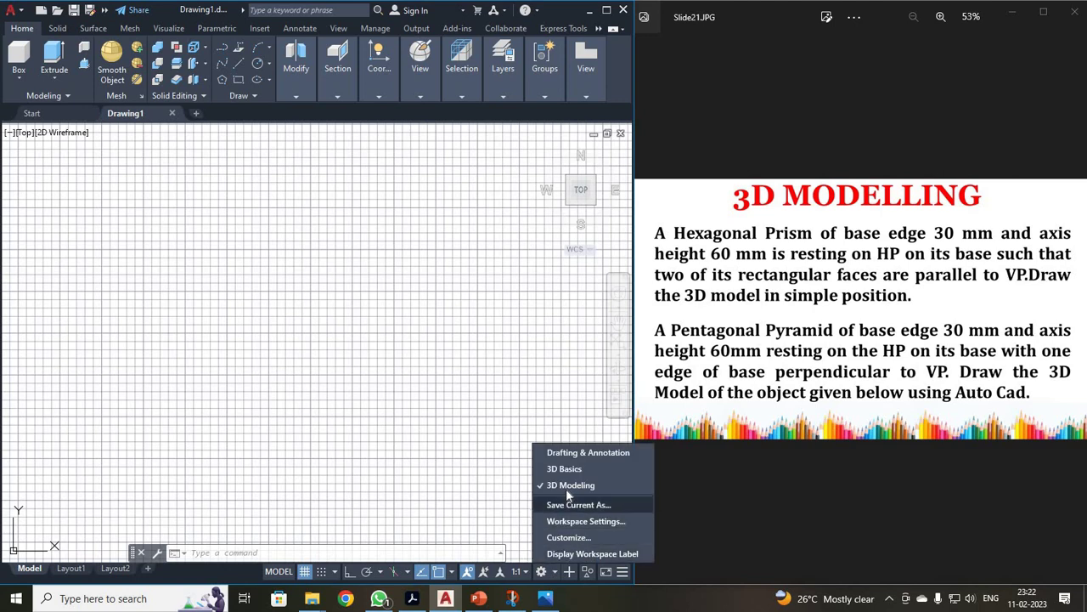
left_click(430, 481)
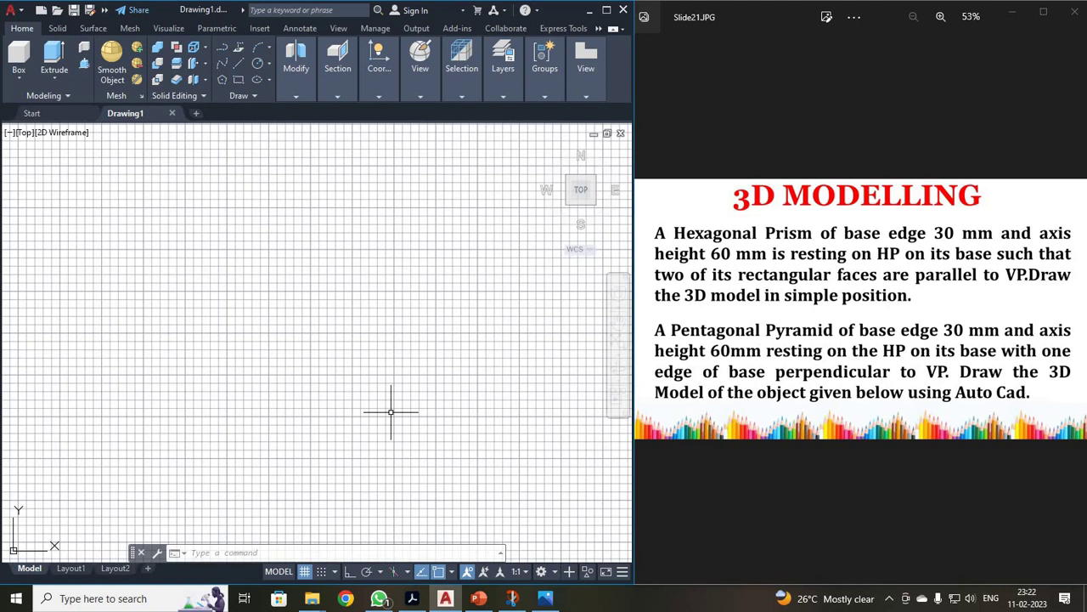
key("F7")
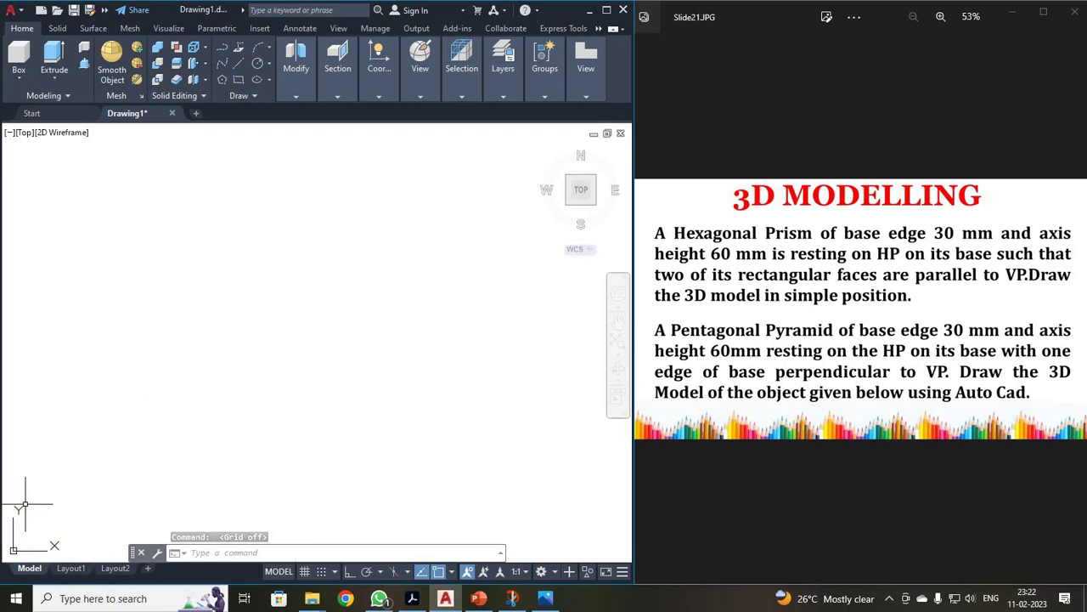
Step: Set the view to SE Isometric from the Visualize tab's preset views list
left_click(169, 28)
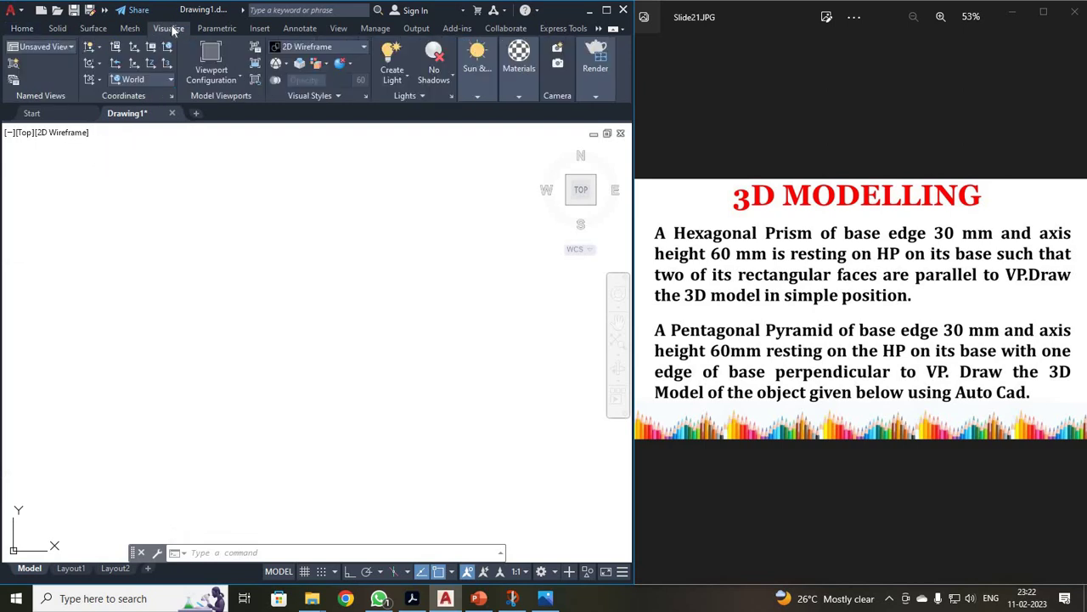
left_click(54, 47)
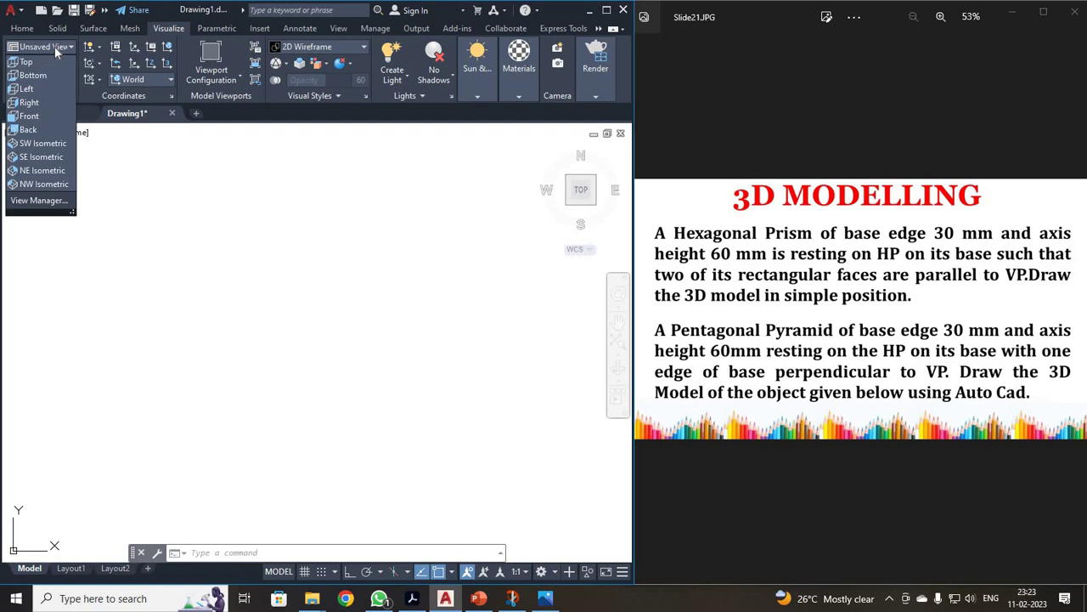
left_click(41, 157)
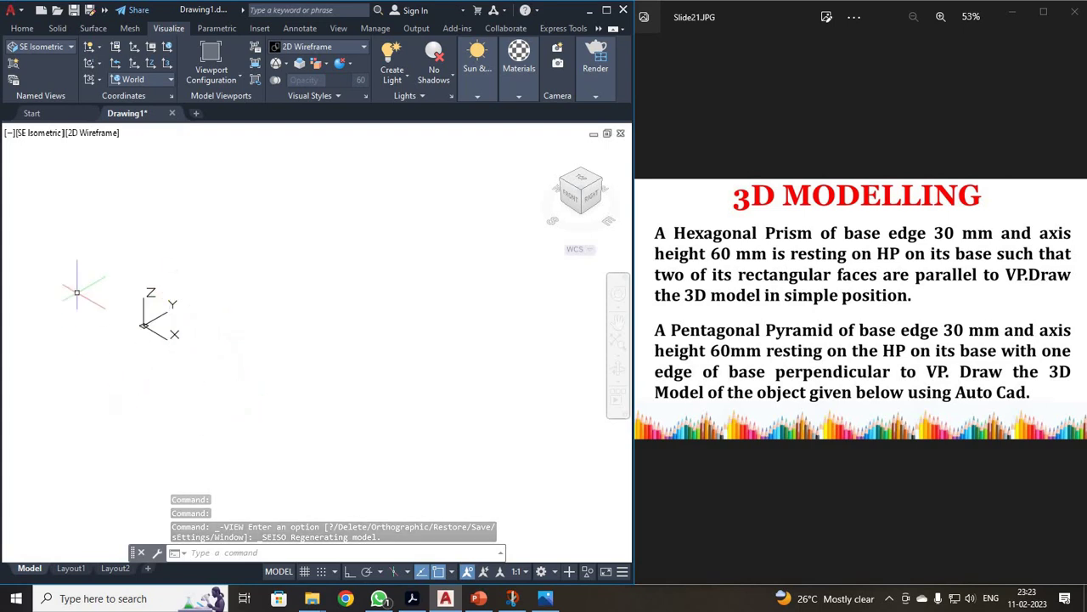
left_click(29, 30)
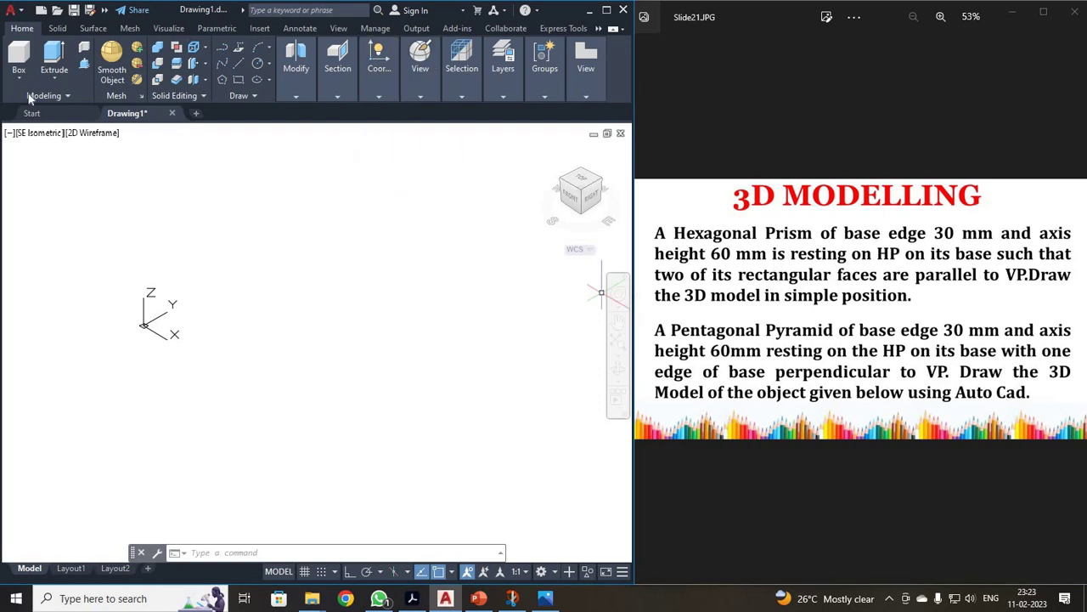
Step: Draw a 6-sided polygon defined by an edge of length 30 mm
left_click(220, 77)
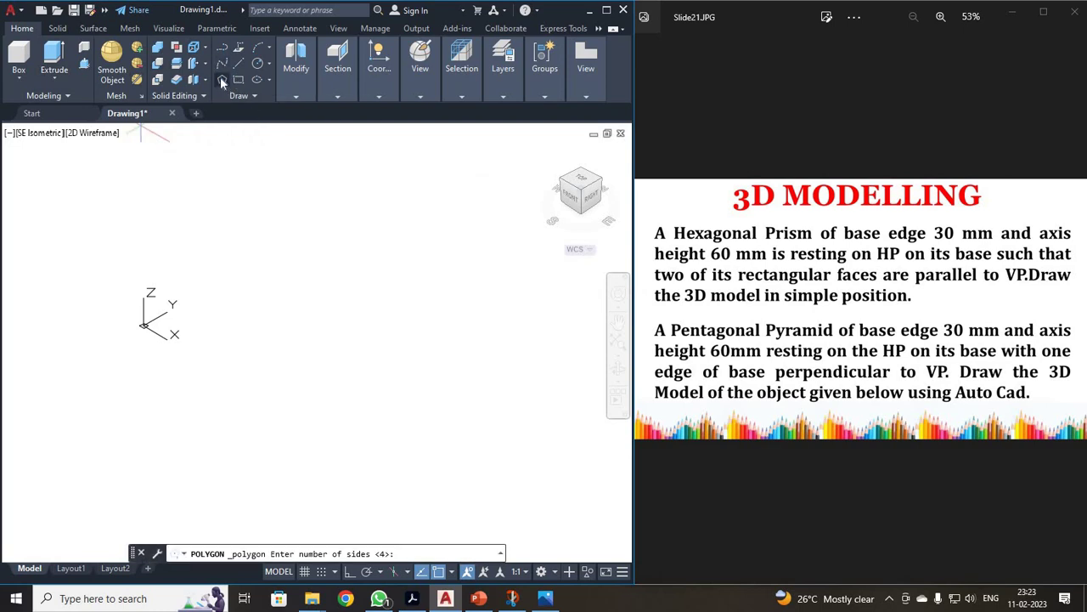
key("Return")
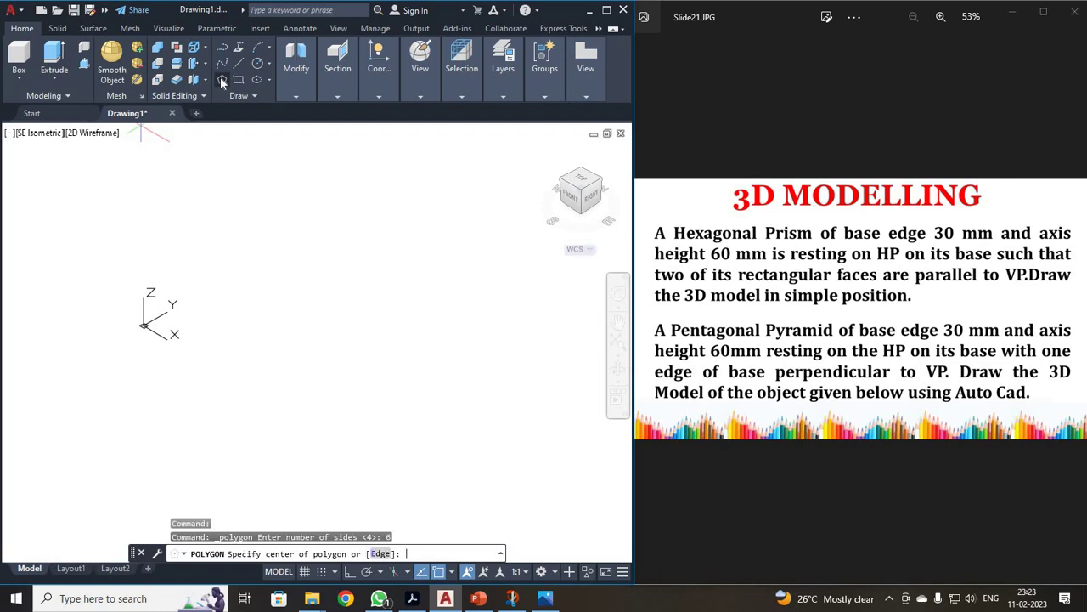
type("e")
key("Return")
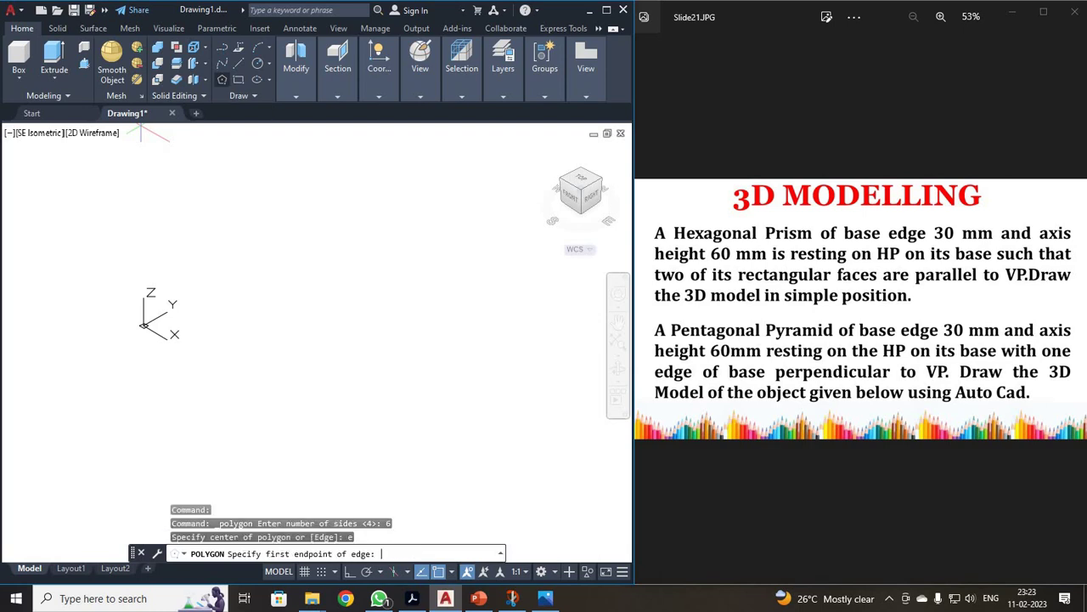
left_click(246, 384)
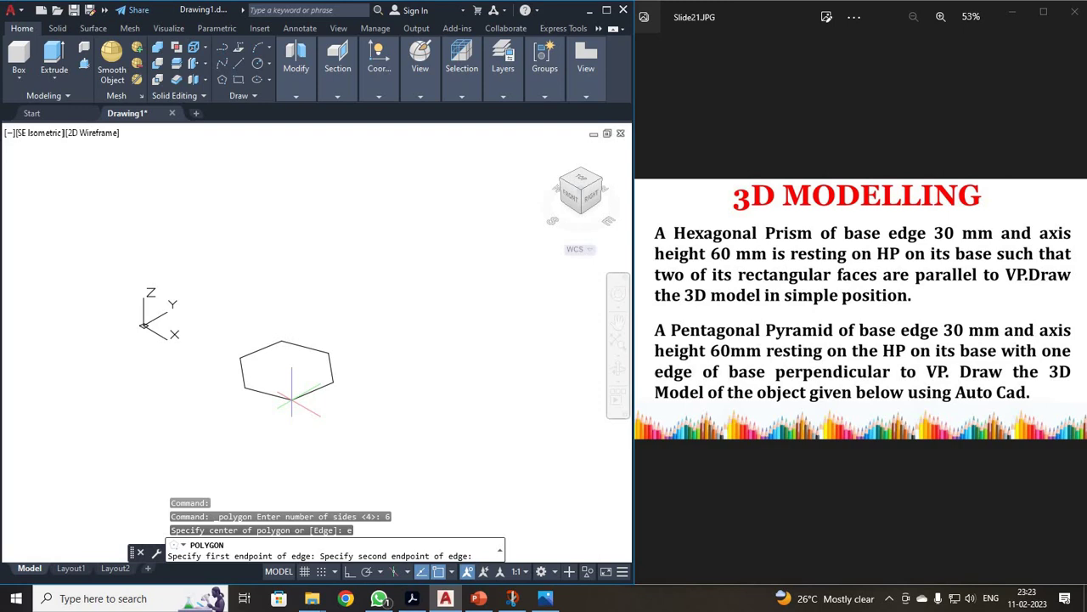
key("Return")
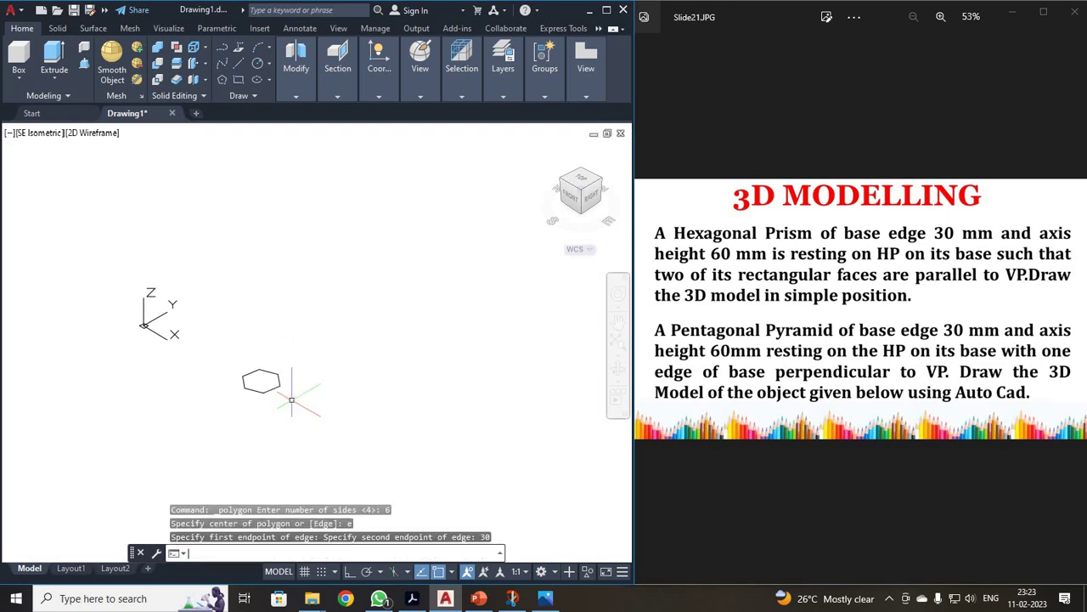
Step: Extrude the hexagon 60 mm upward into a hexagonal prism
left_click(52, 54)
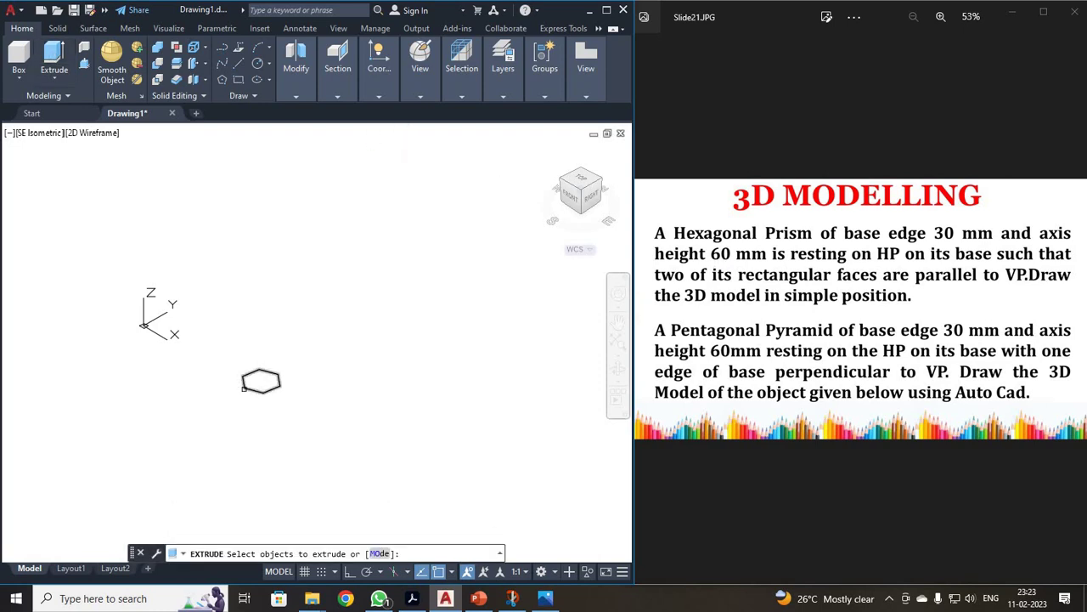
left_click(254, 389)
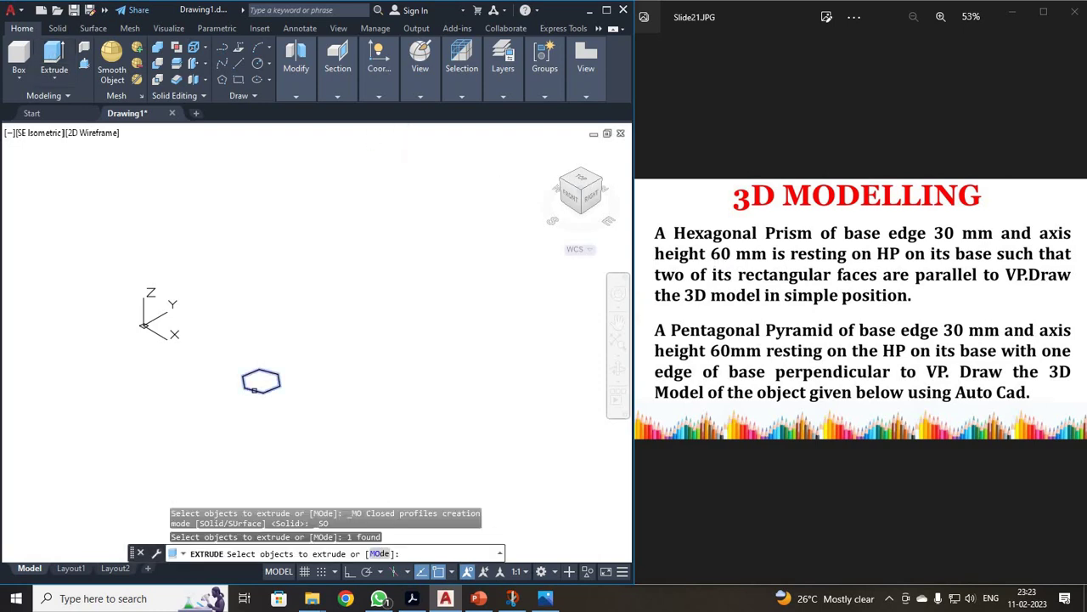
key("Return")
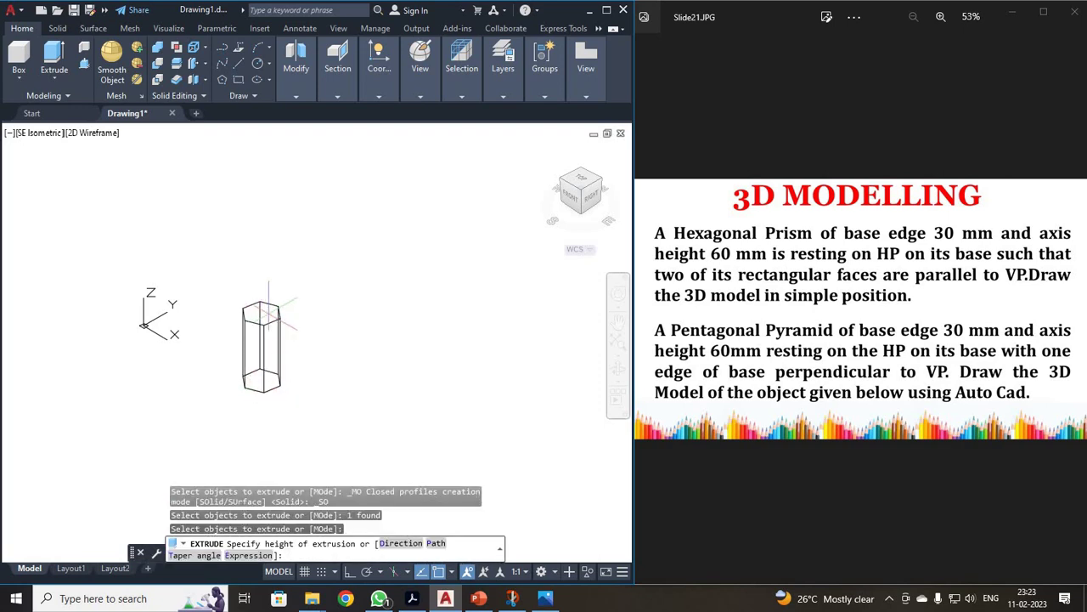
type("60")
key("Return")
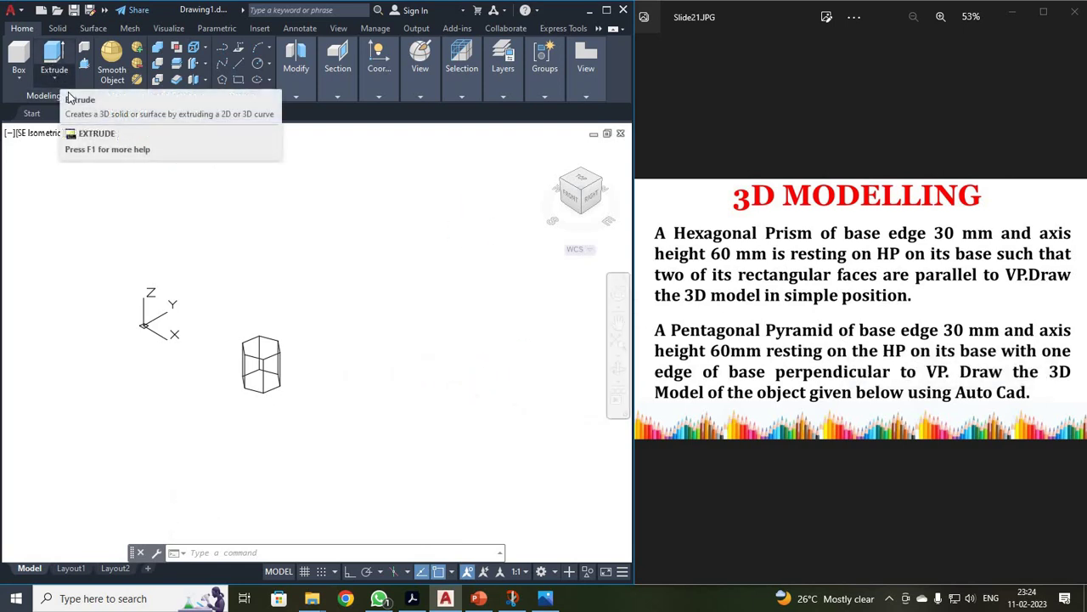
Step: Create a 5-sided pyramid by edge, with 30 mm base edges and 60 mm height
left_click(19, 79)
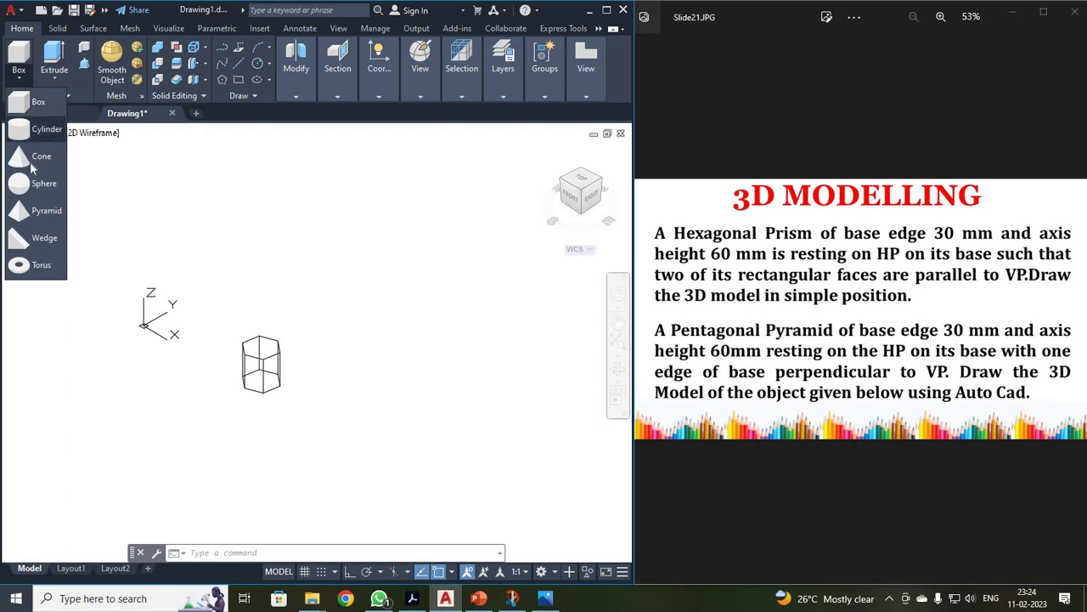
left_click(34, 211)
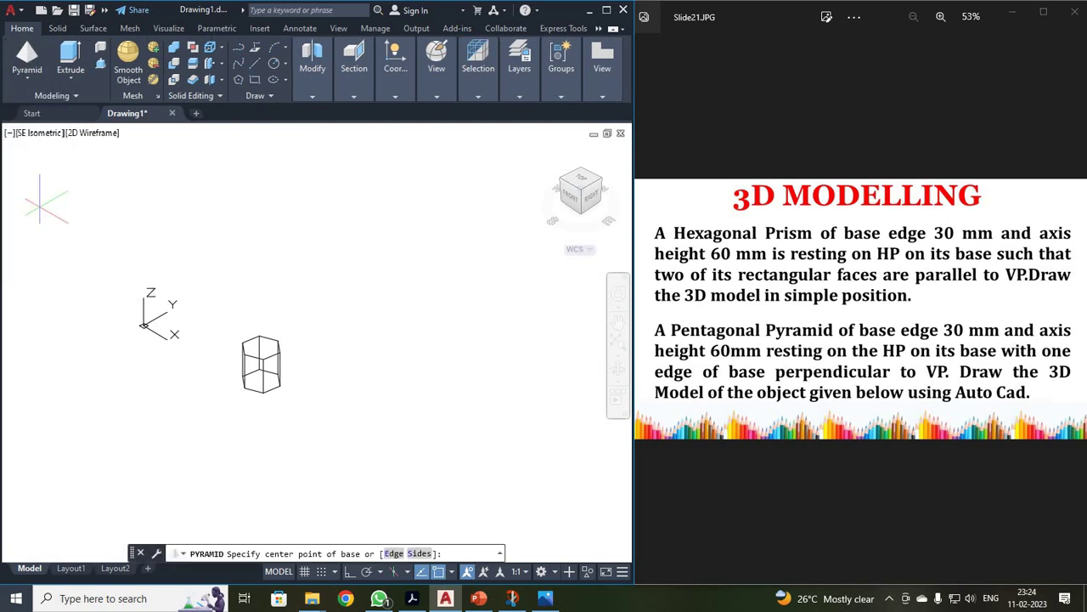
left_click(412, 554)
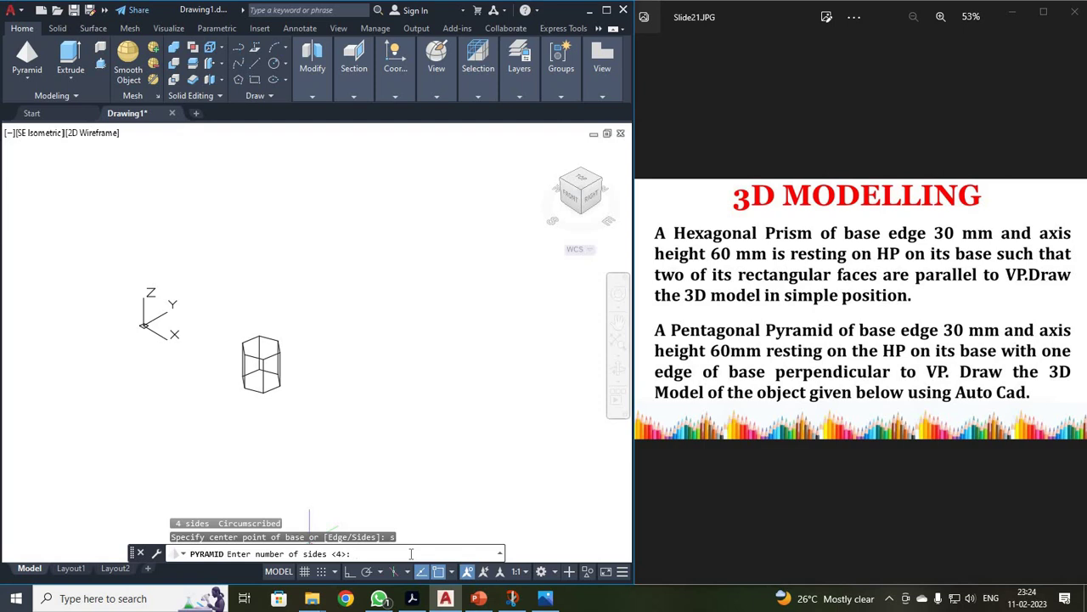
type("5")
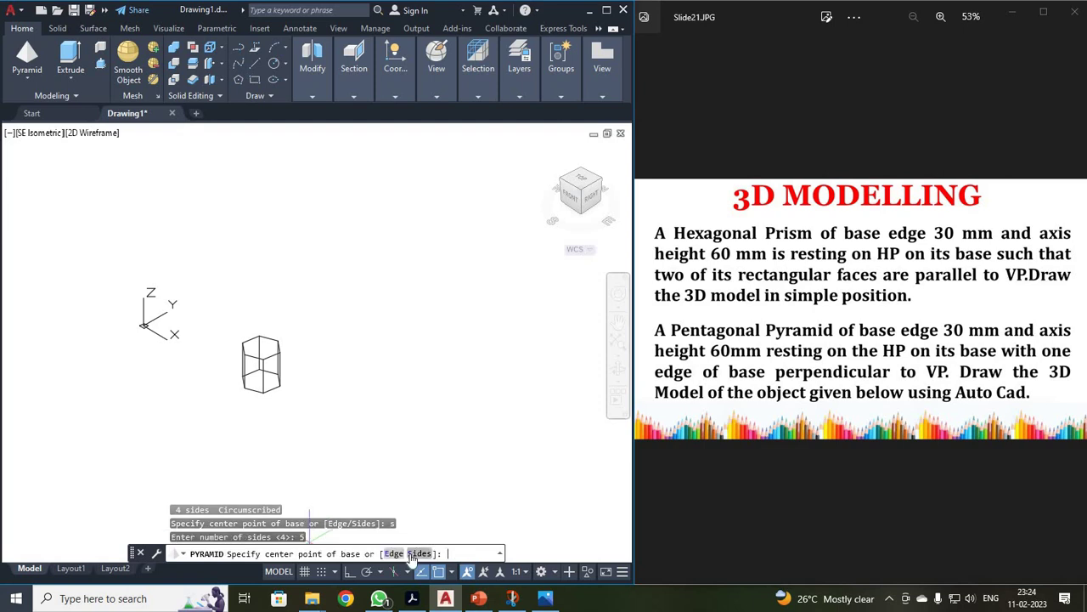
key("Return")
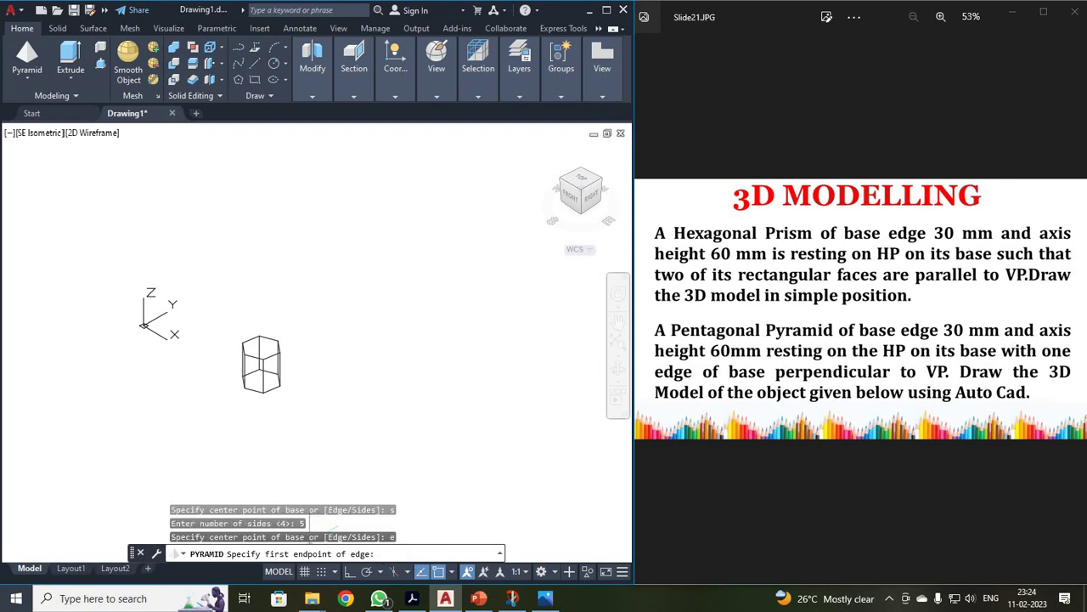
left_click(393, 370)
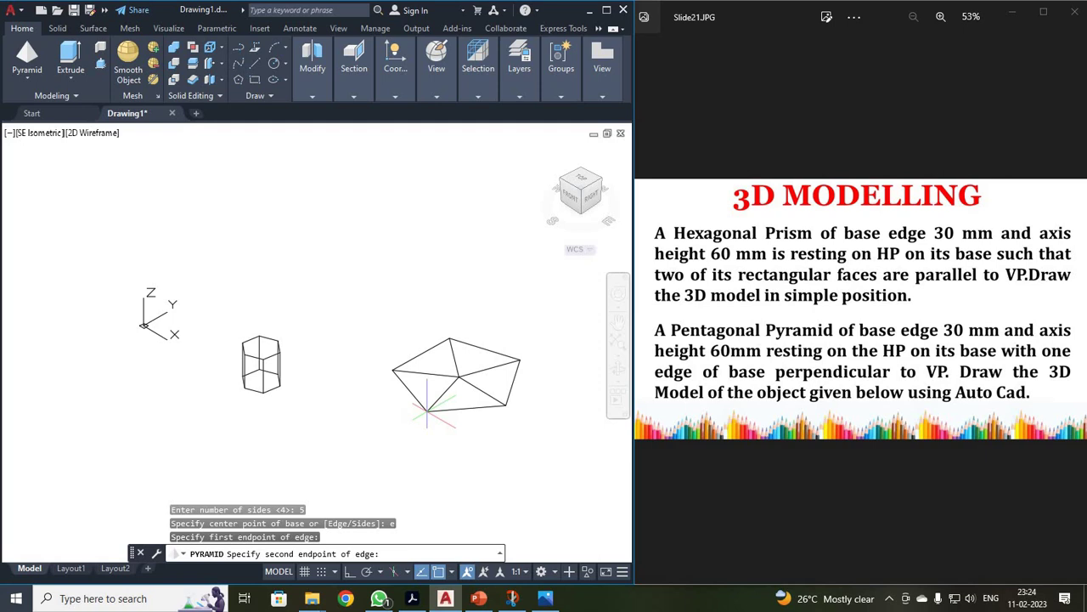
key("Return")
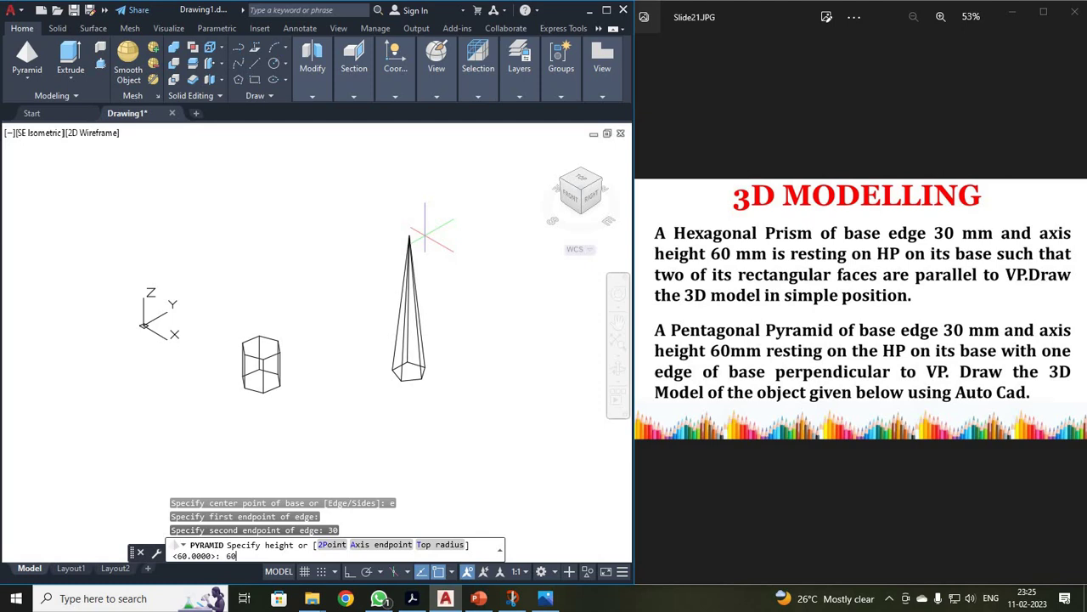
key("Return")
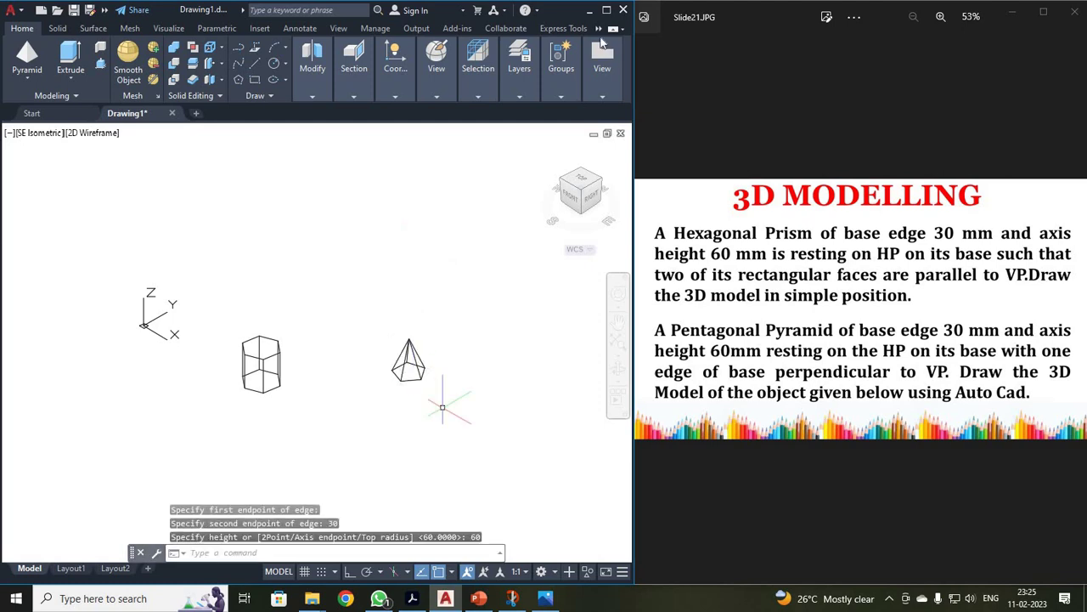
Step: Maximize AutoCAD and set the visual style to Shaded, zooming to frame the solids
left_click(607, 10)
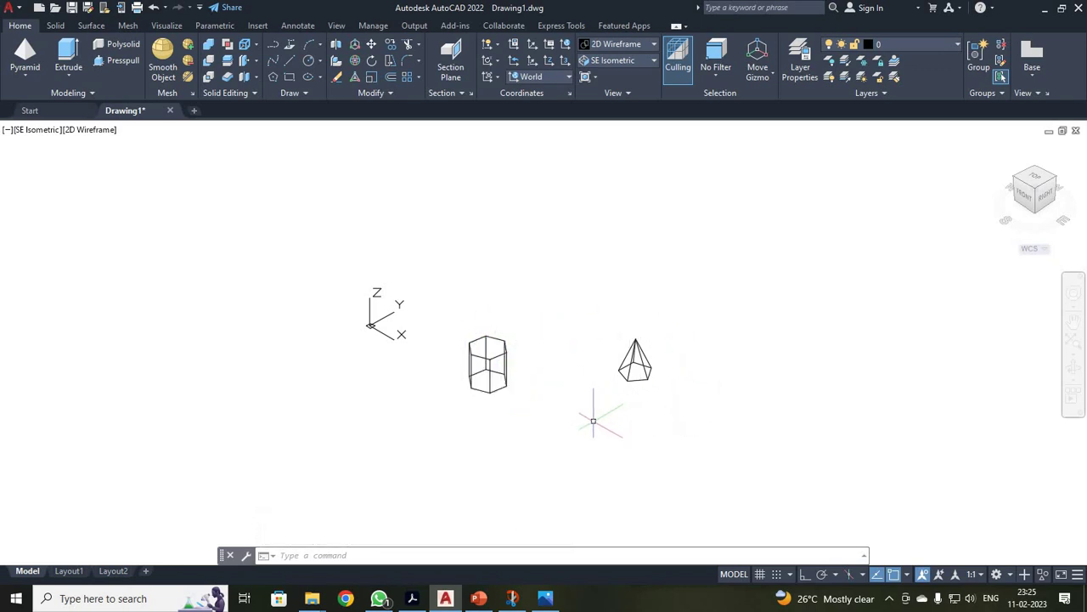
left_click(638, 47)
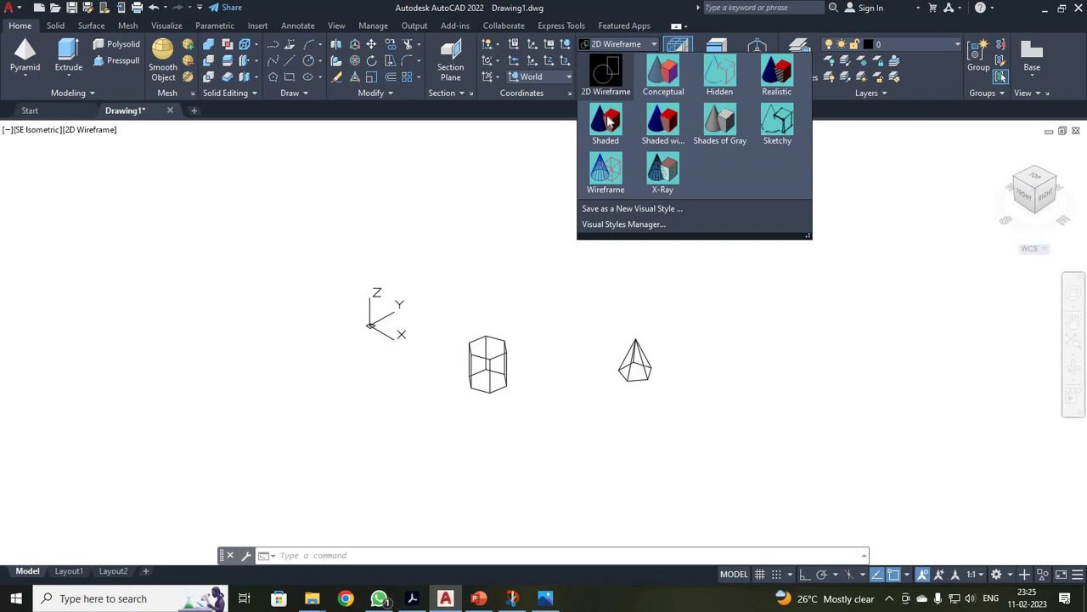
left_click(608, 122)
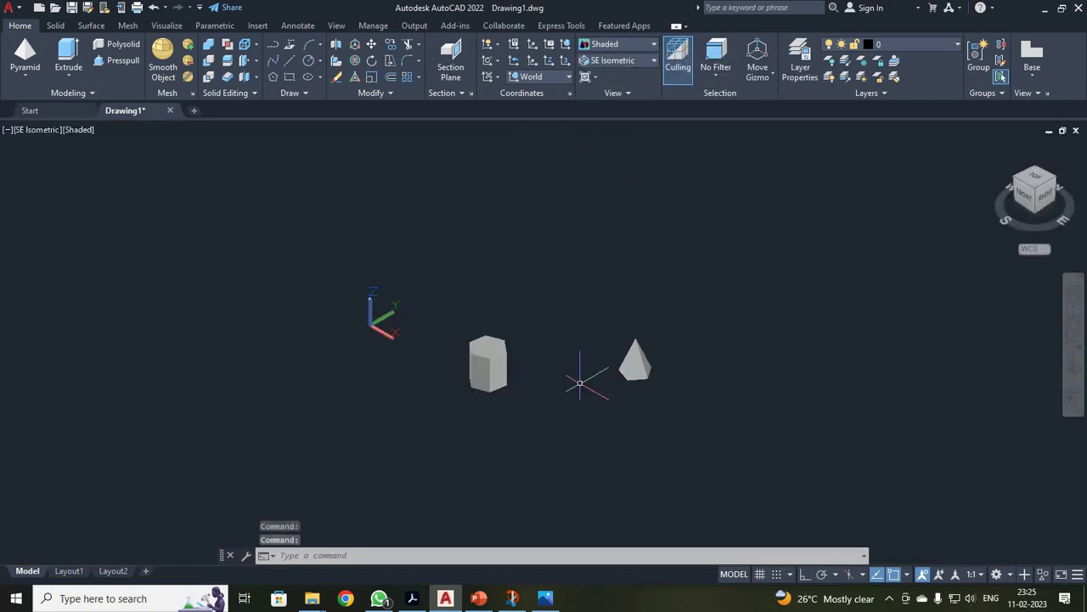
scroll(620, 424, "up", 2)
scroll(608, 429, "up", 2)
scroll(603, 425, "down", 2)
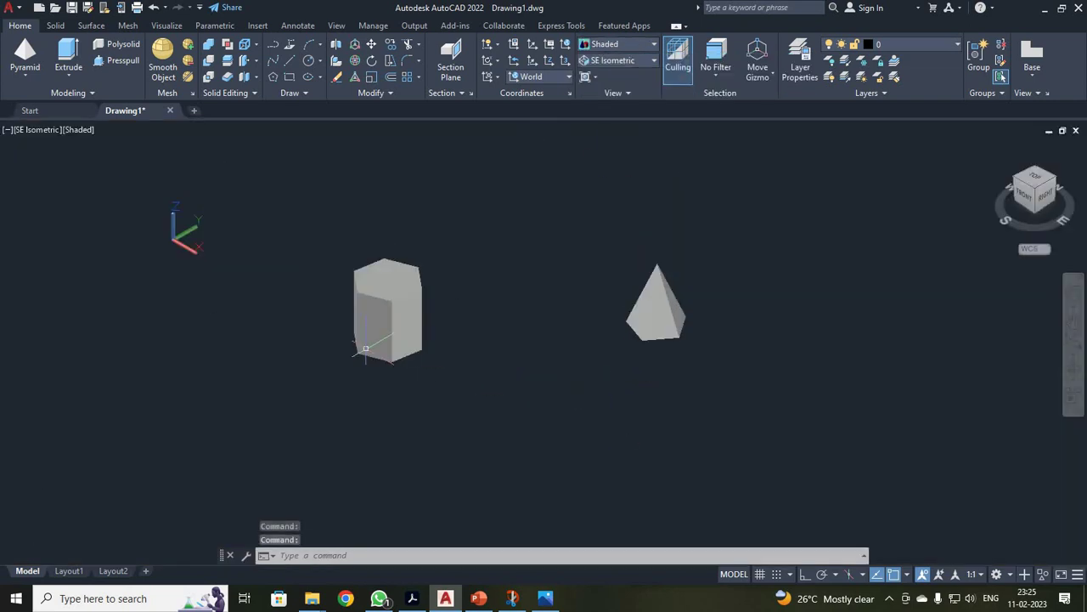
scroll(370, 240, "up", 2)
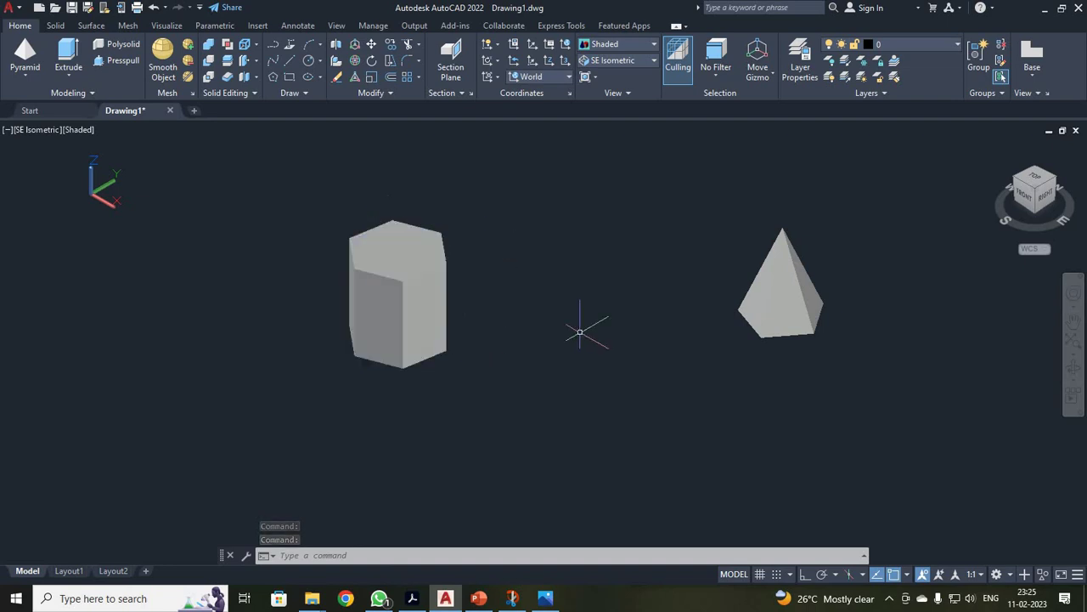
scroll(775, 299, "down", 2)
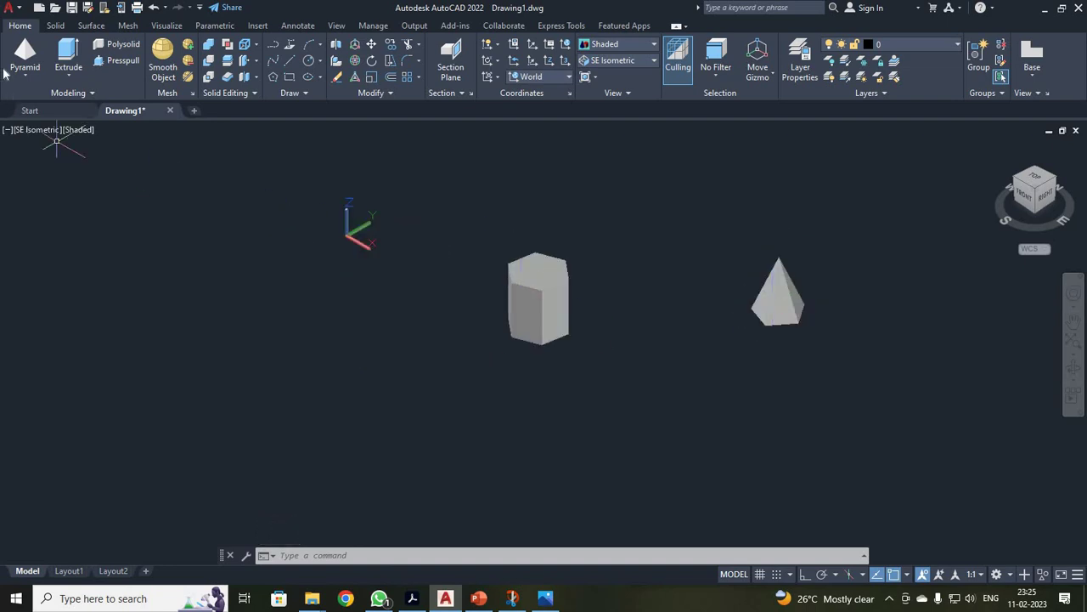
Step: Create a cone left of the prism with base radius 25 and height 90
left_click(17, 77)
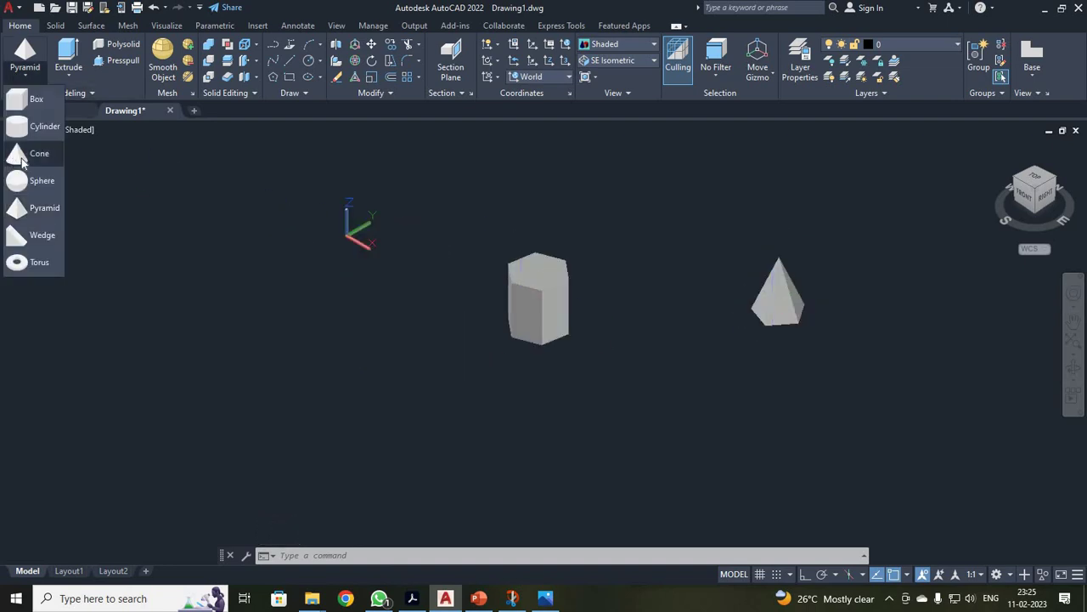
left_click(34, 153)
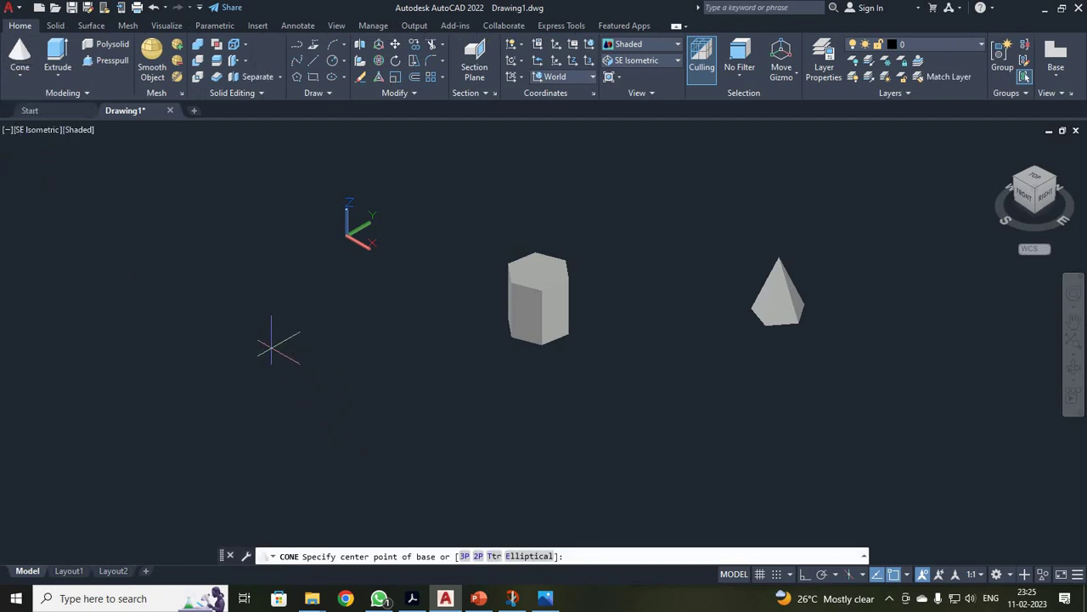
left_click(255, 326)
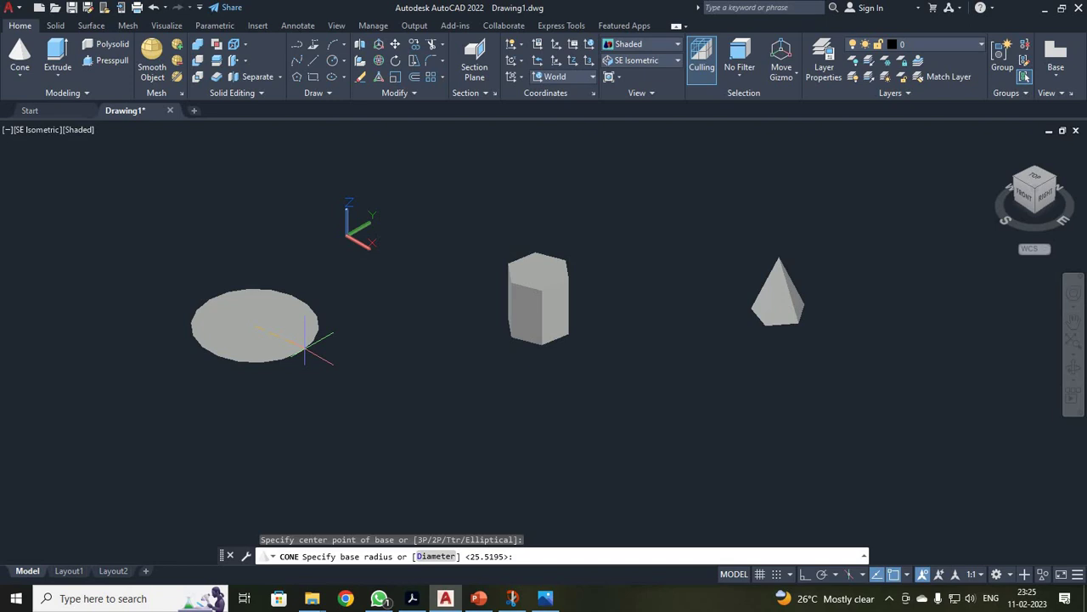
type("25")
key("Return")
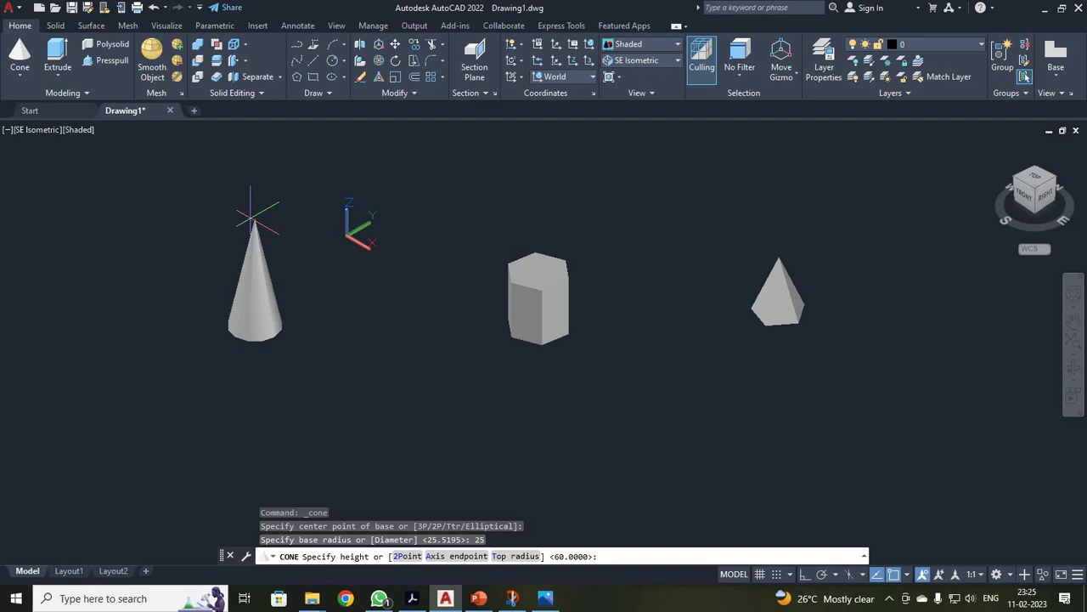
type("90")
key("Return")
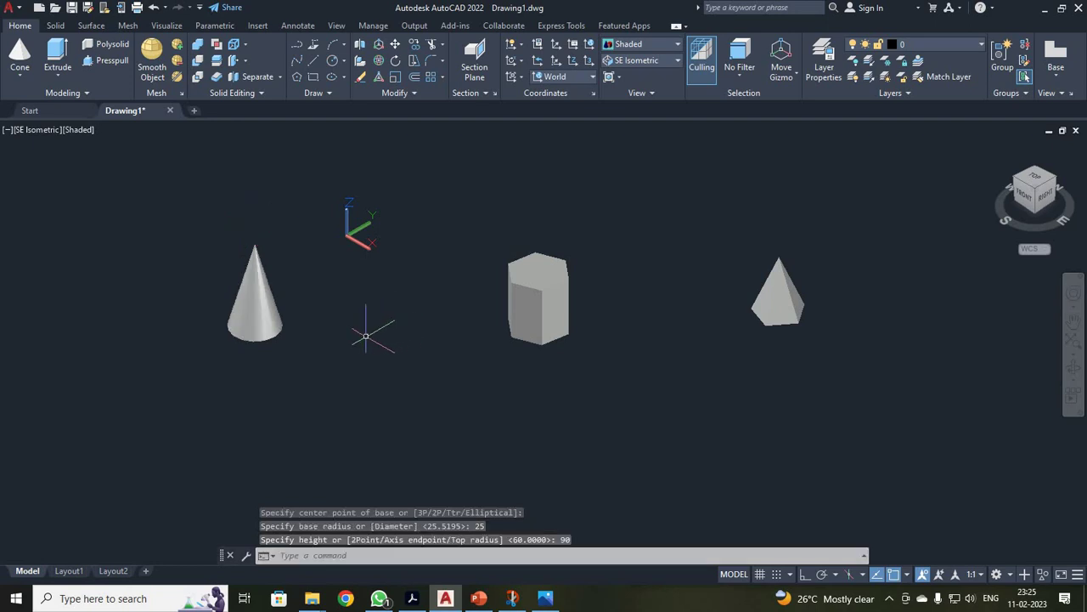
scroll(360, 334, "up", 2)
scroll(360, 335, "down", 2)
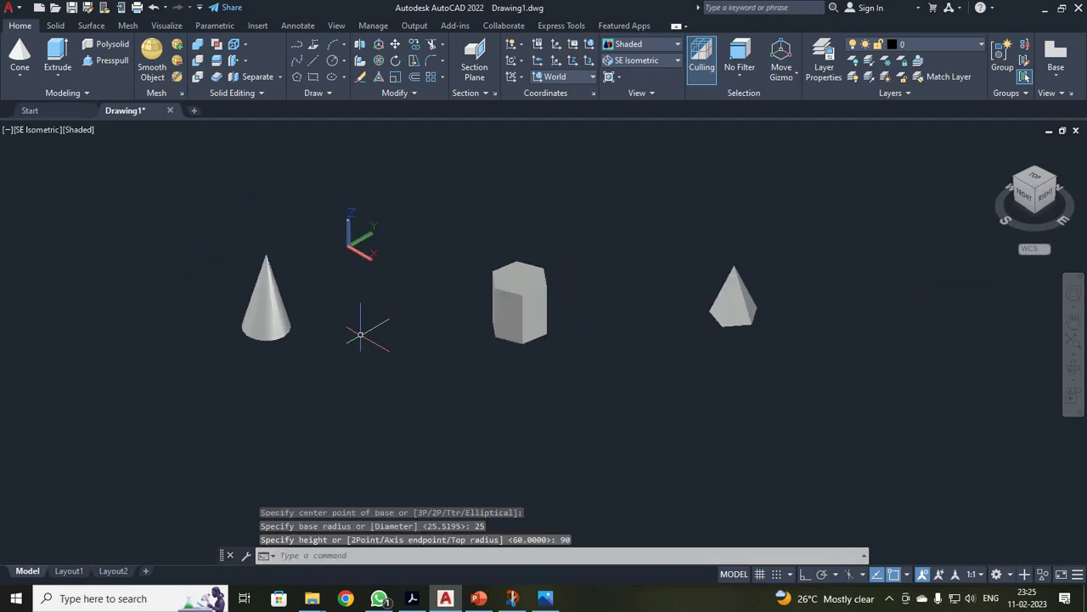
Step: Draw a circle of radius 25 below the cone and prism
scroll(360, 335, "up", 2)
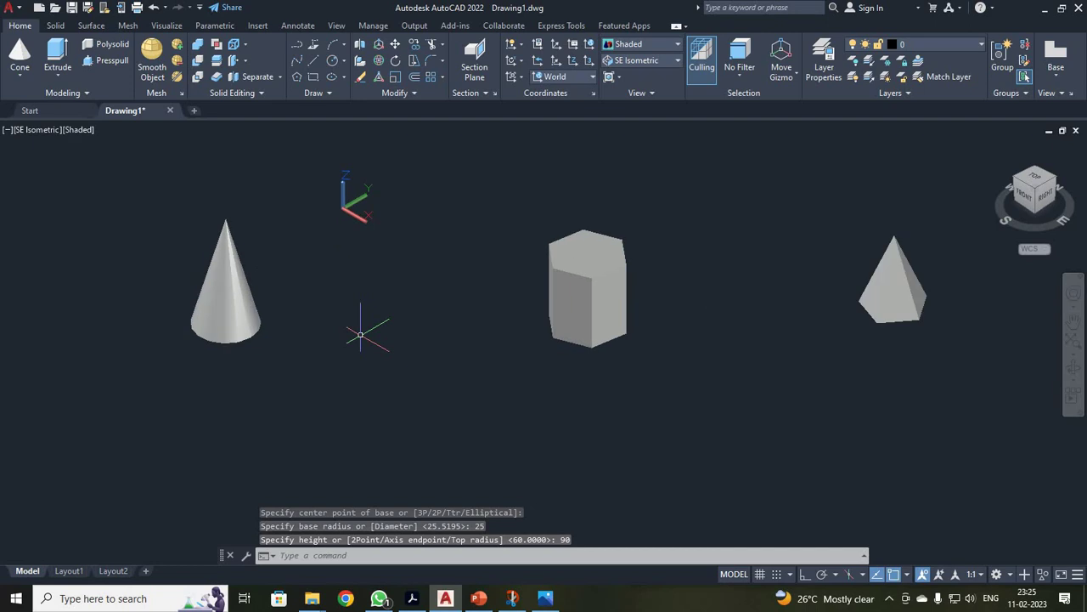
left_click(332, 62)
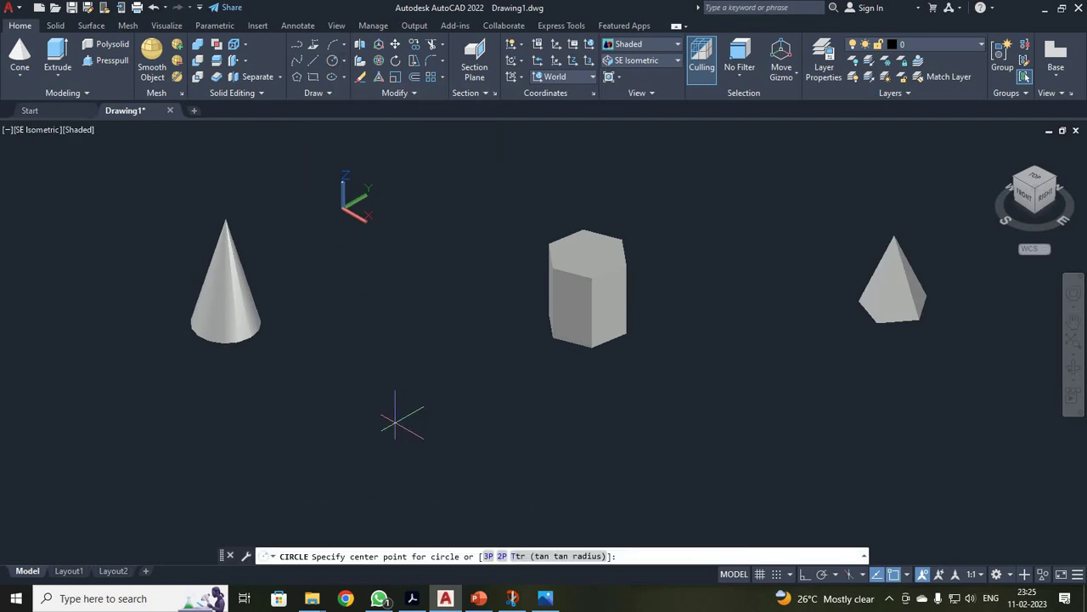
left_click(389, 409)
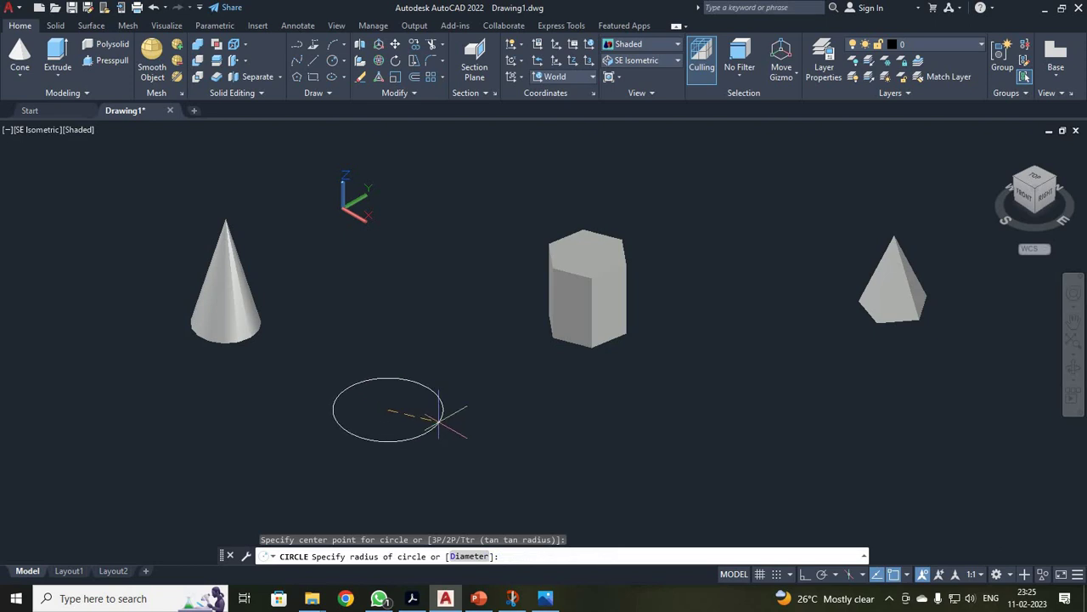
type("25")
key("Return")
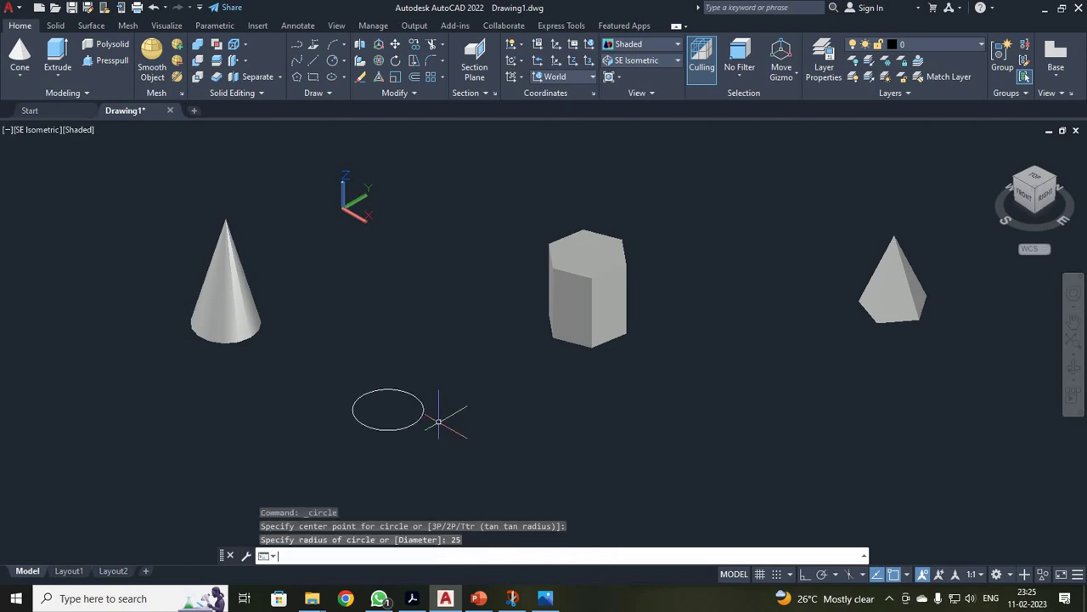
Step: Extrude the circle 85 high into a cylinder
left_click(58, 56)
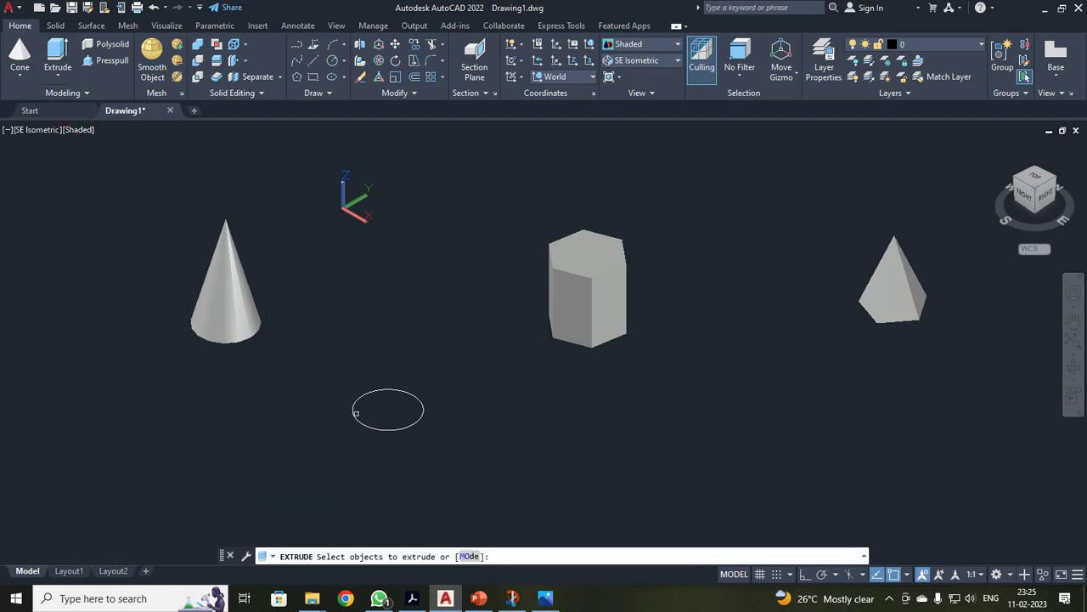
left_click(367, 427)
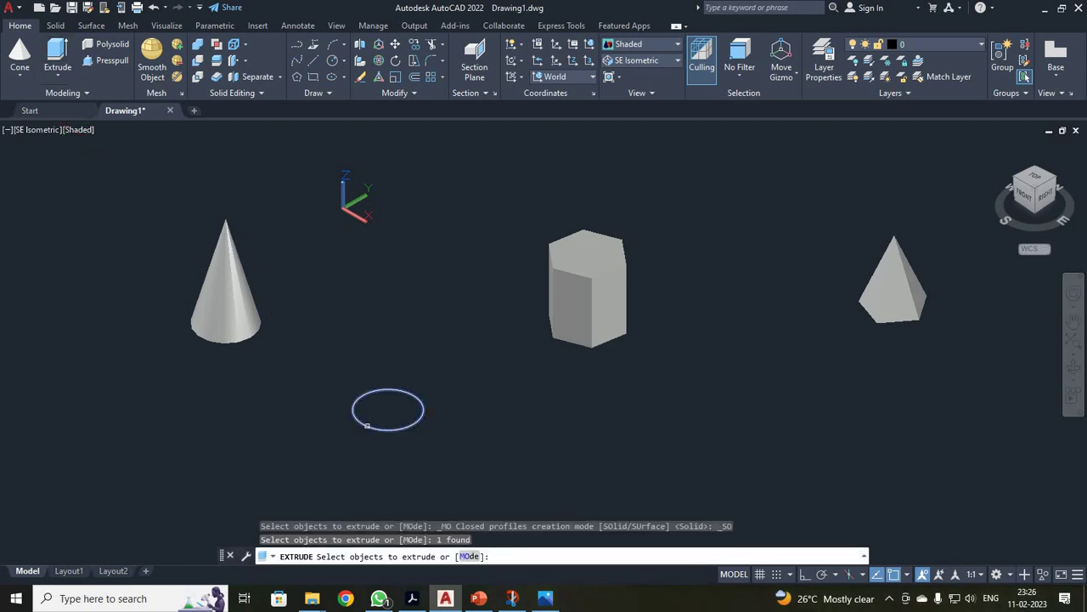
key("Return")
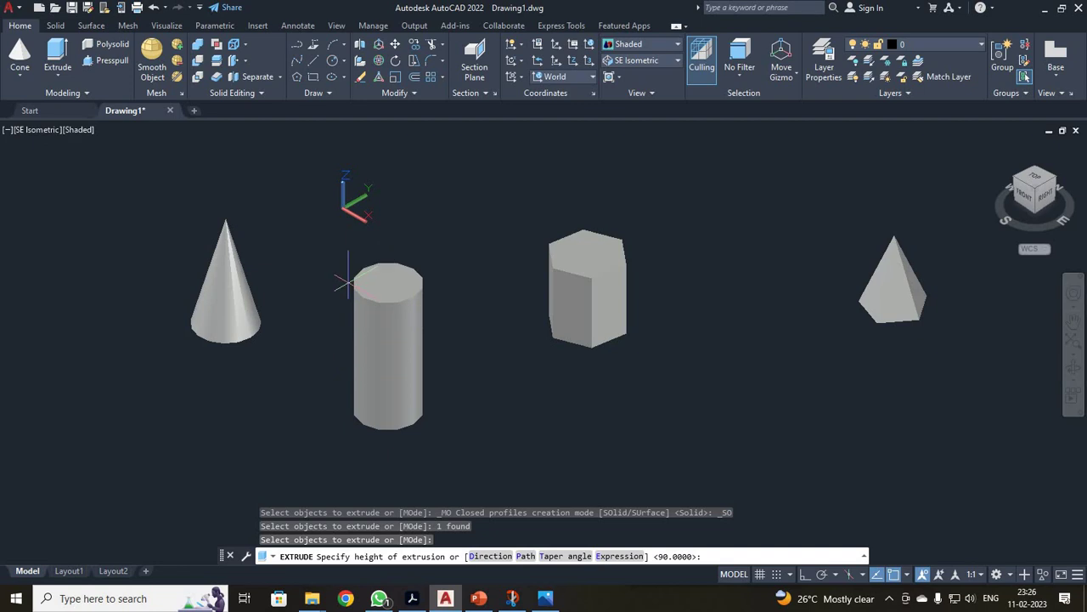
type("85")
key("Return")
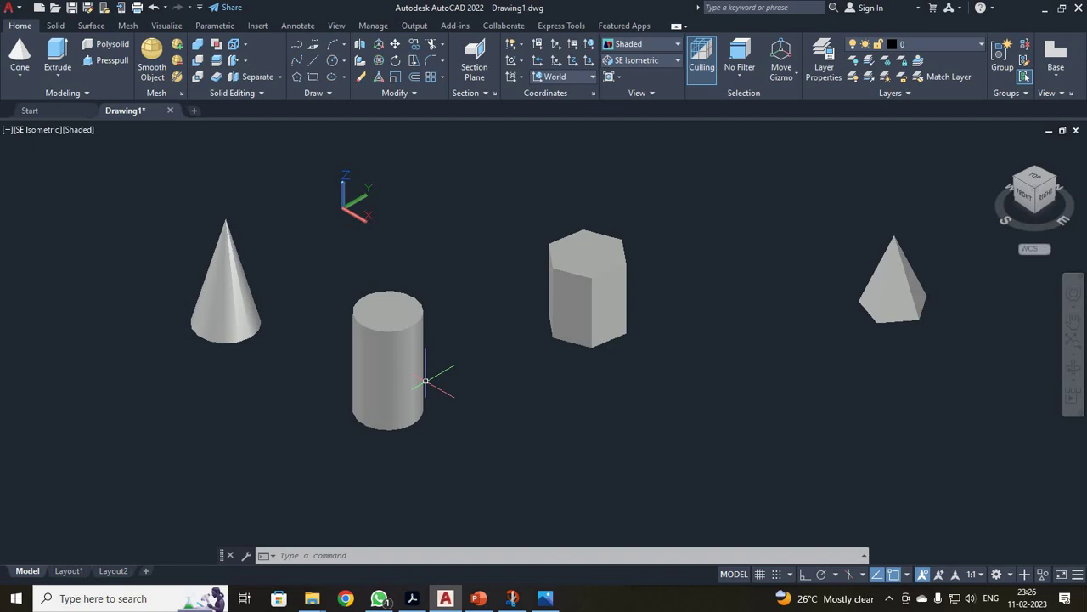
Step: Start the Box command from the solid primitives list and reopen that list
left_click(22, 77)
left_click(18, 81)
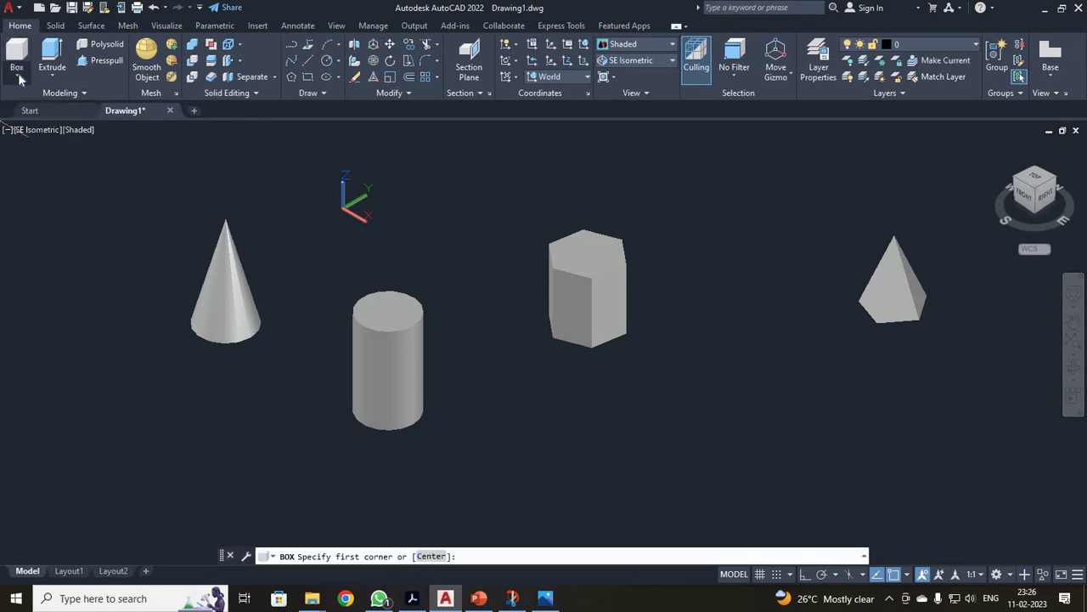
left_click(19, 75)
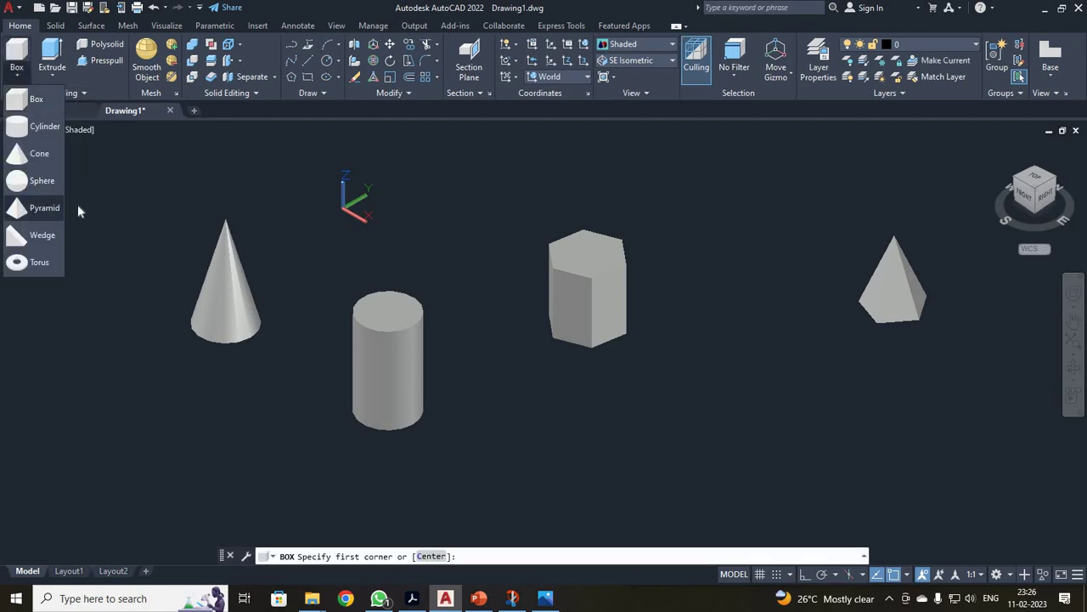